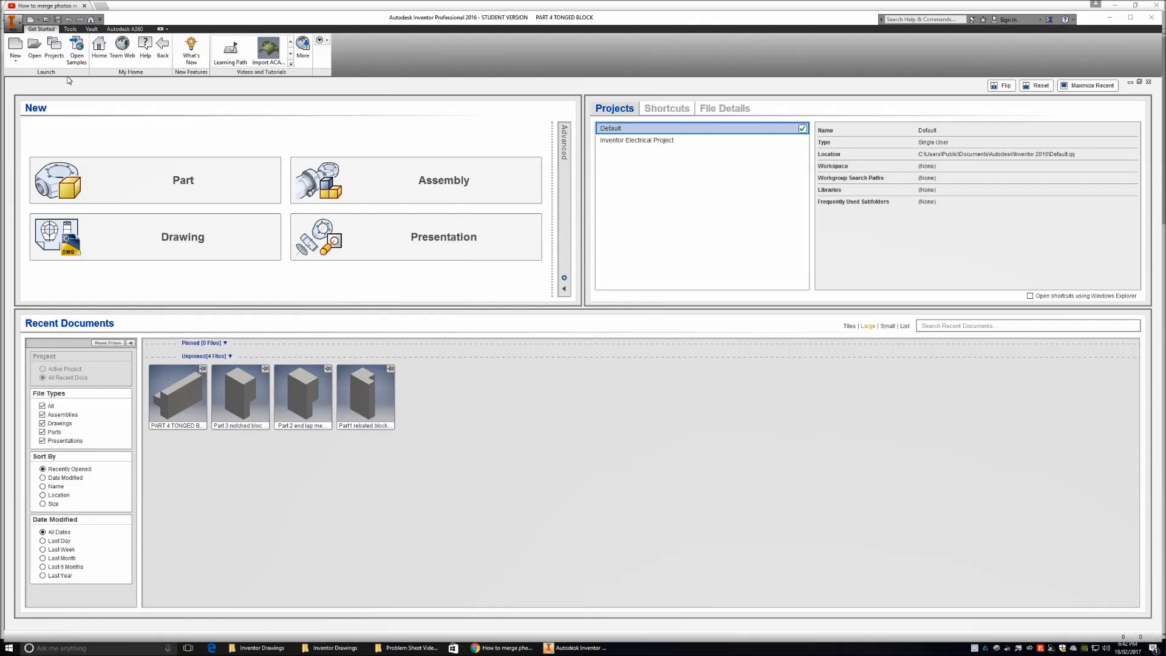
# - Create a part from the metric Standard (mm).ipt template and start a 2D sketch on the horizontal XZ origin plane
pyautogui.click(16, 48)
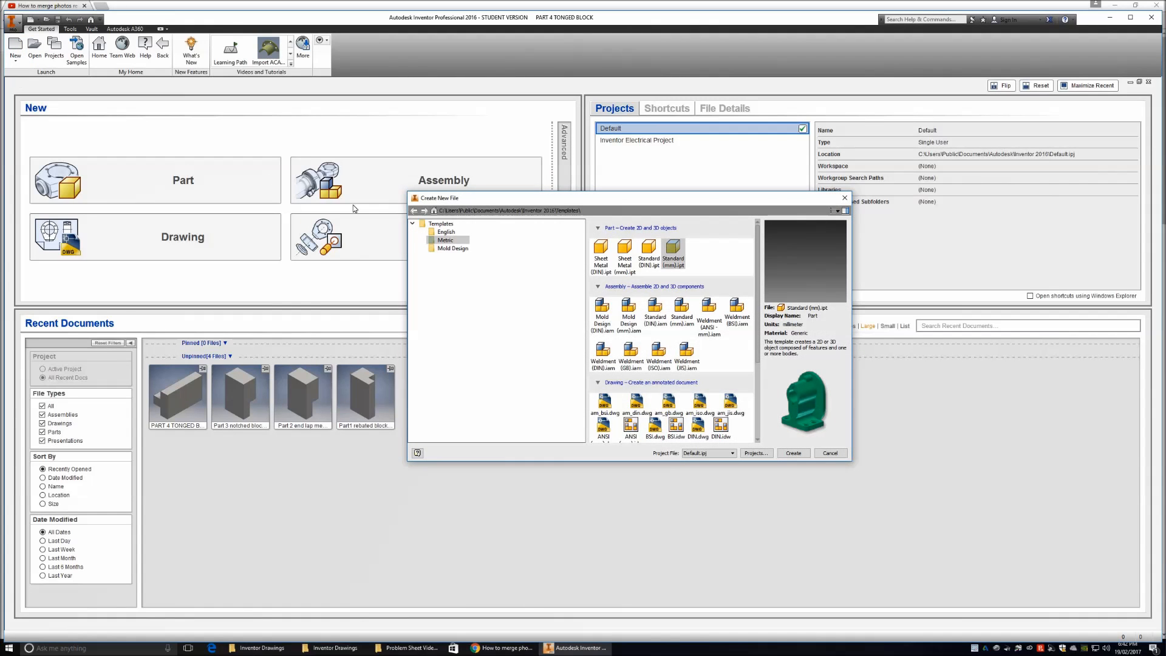
pyautogui.click(440, 241)
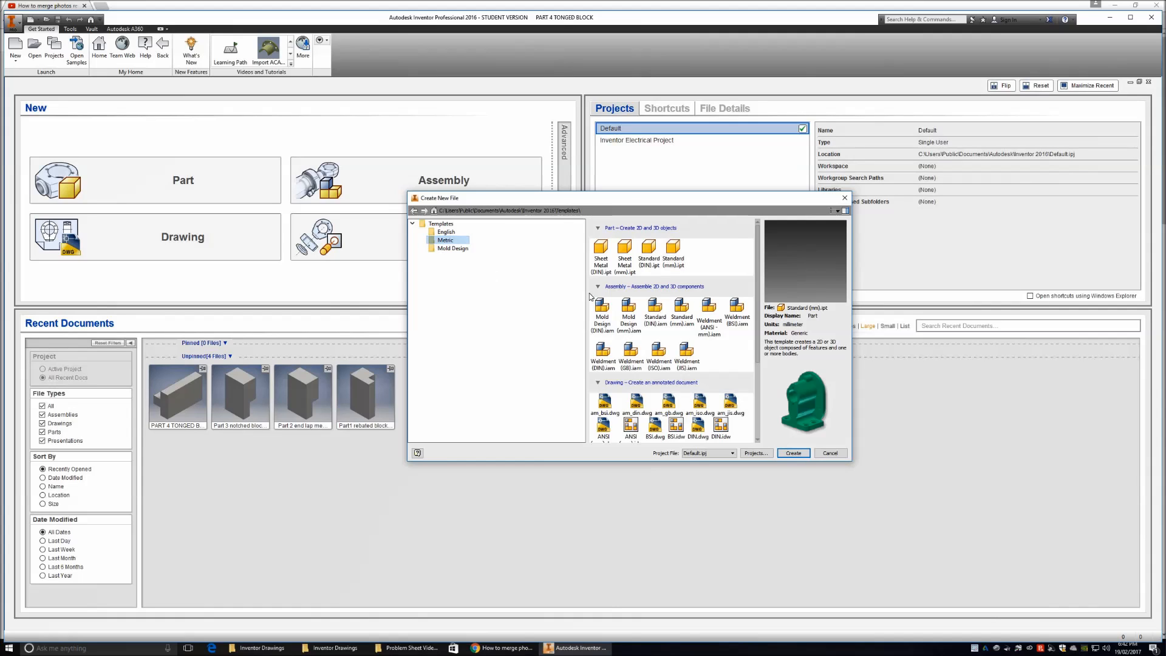
pyautogui.click(673, 254)
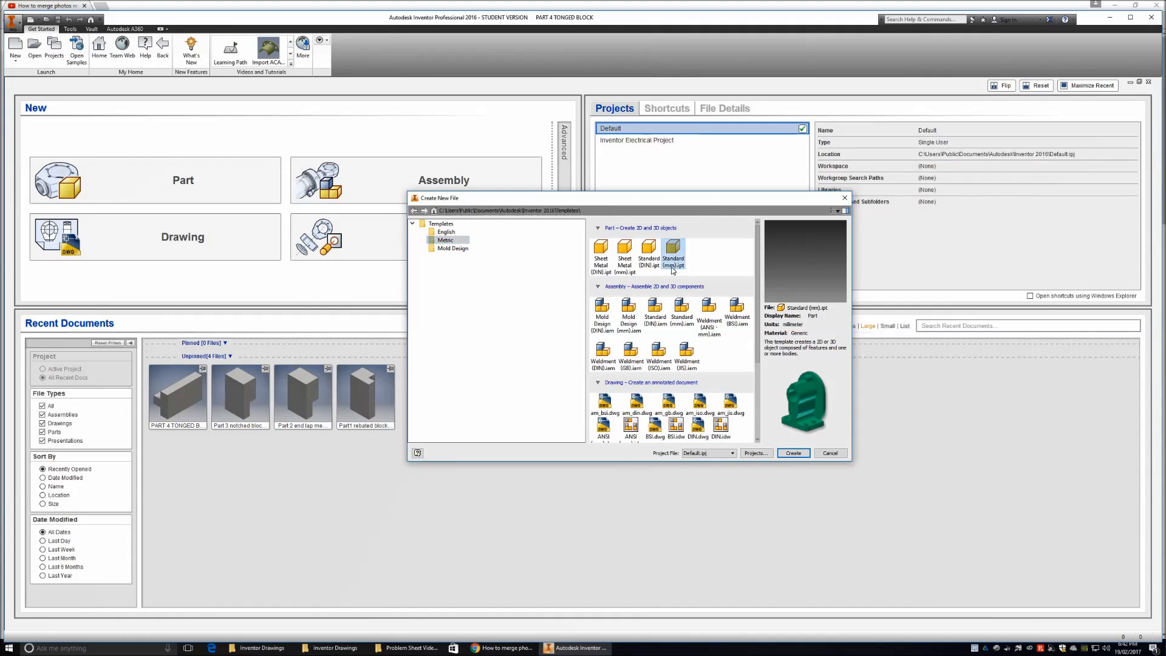
pyautogui.click(793, 453)
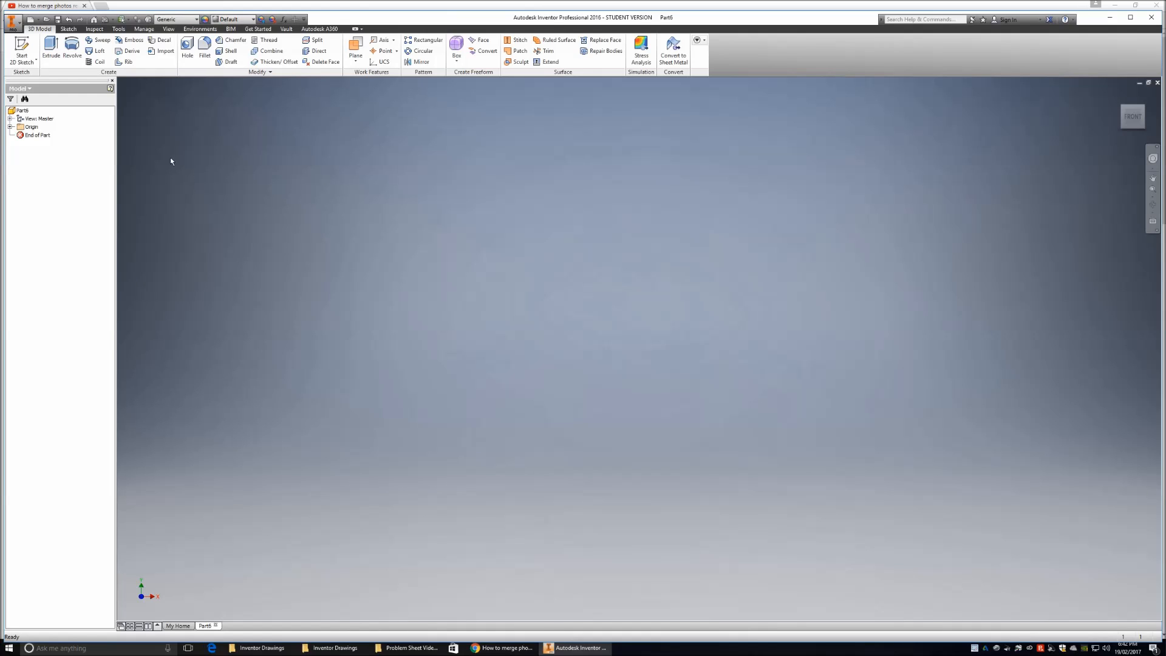
pyautogui.click(22, 46)
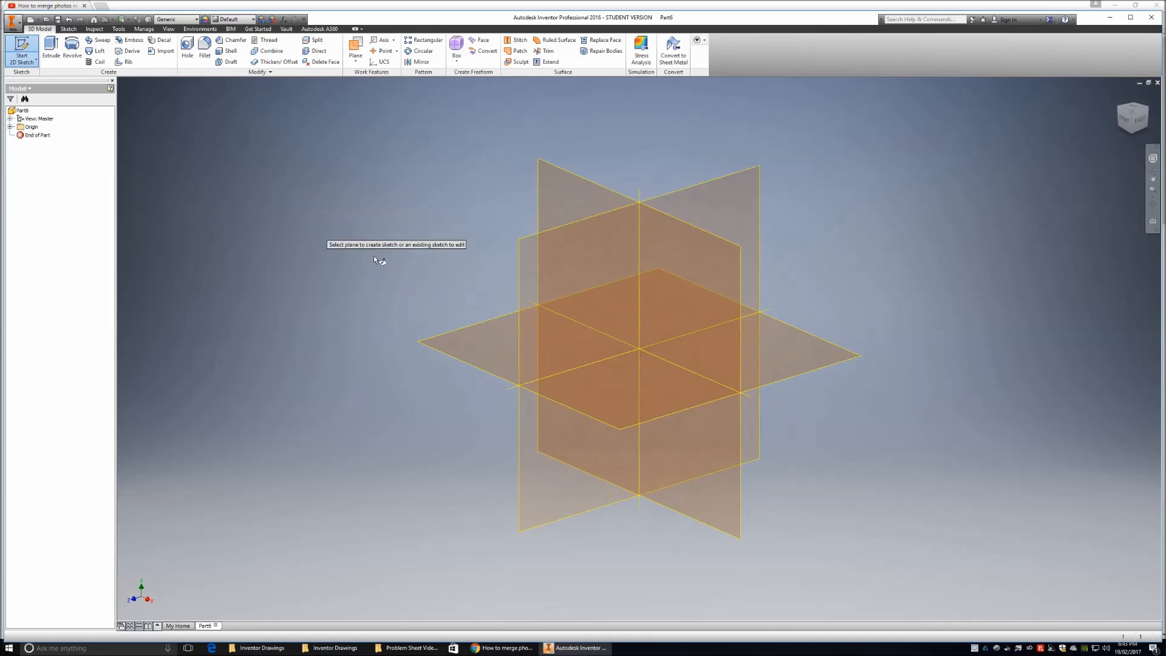
pyautogui.click(483, 348)
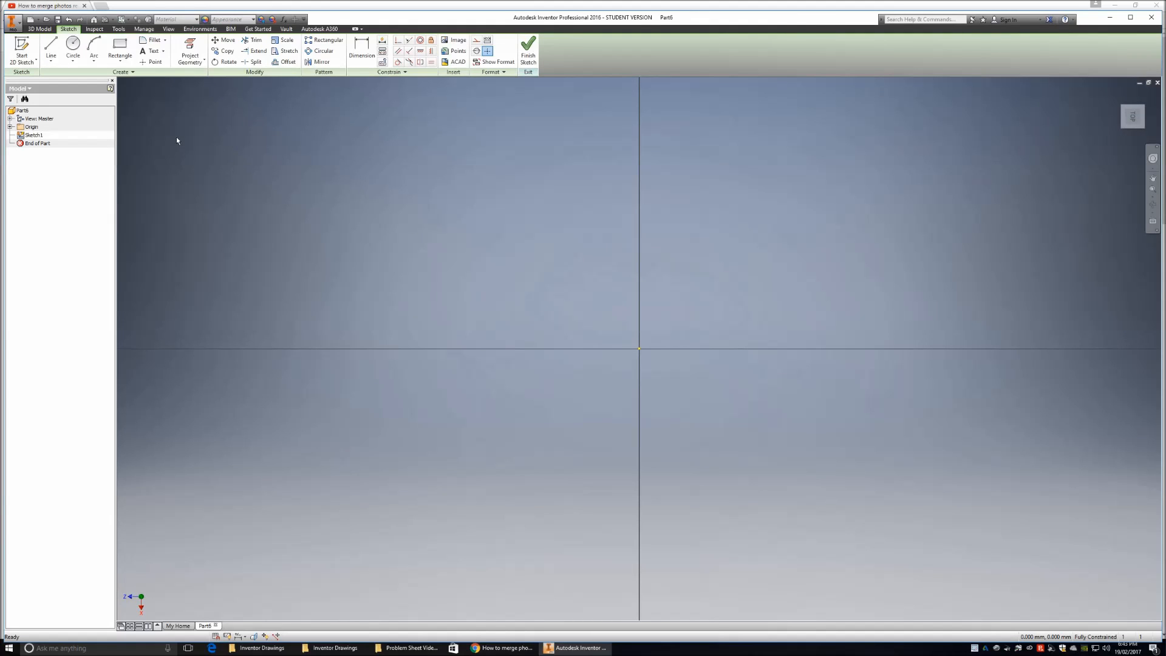
# - Draw a closed U-shaped line profile from the origin, about 10.8 mm wide and 14.3 mm high, with a rectangular notch in its upper edge
pyautogui.click(52, 46)
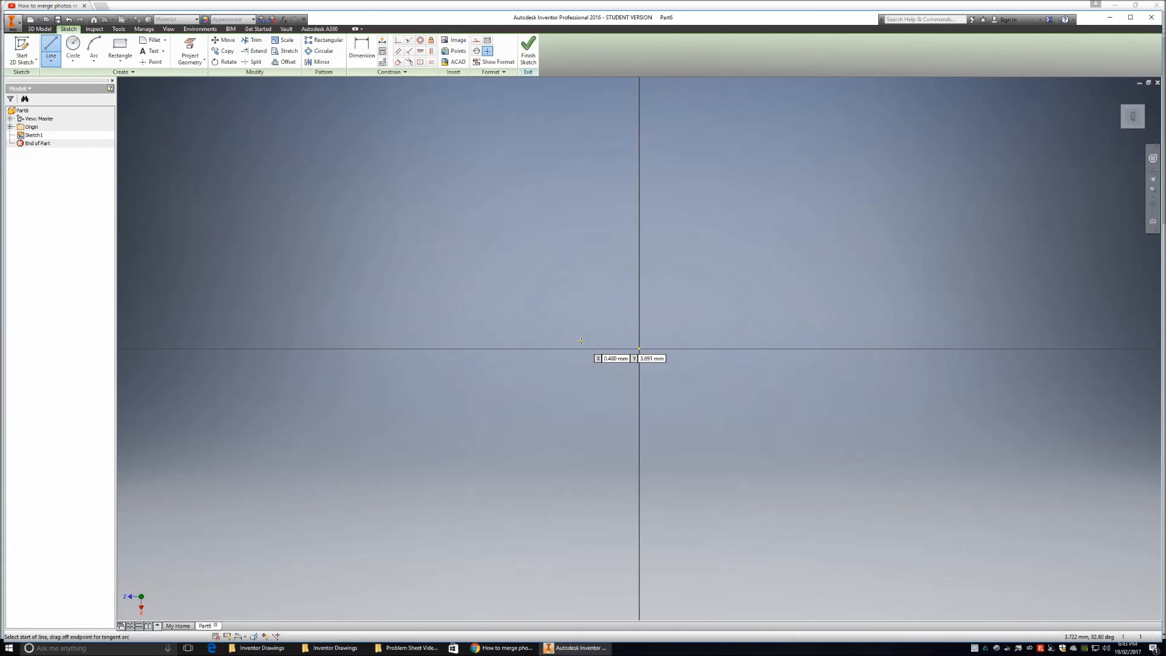
pyautogui.click(639, 348)
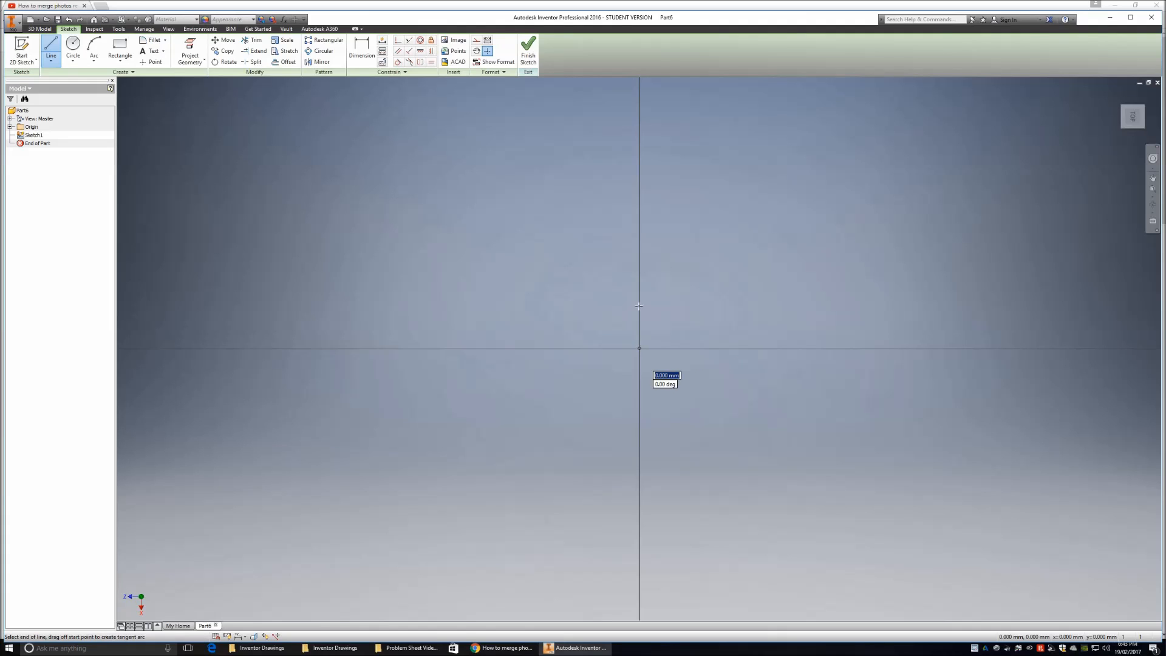
pyautogui.click(639, 124)
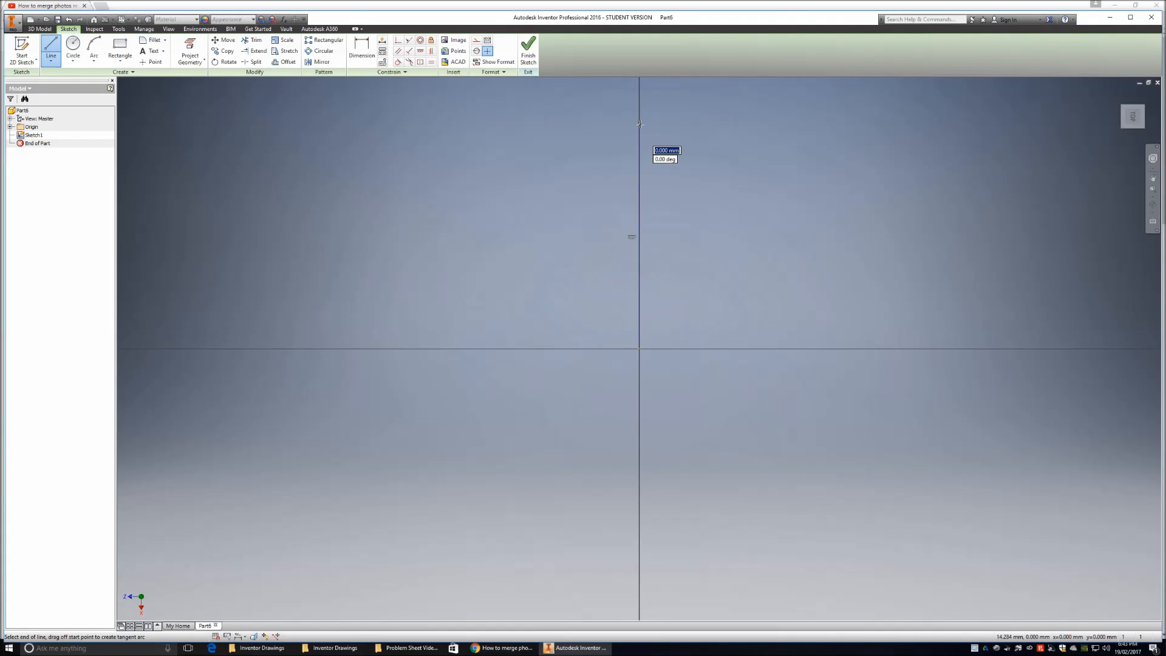
pyautogui.click(691, 124)
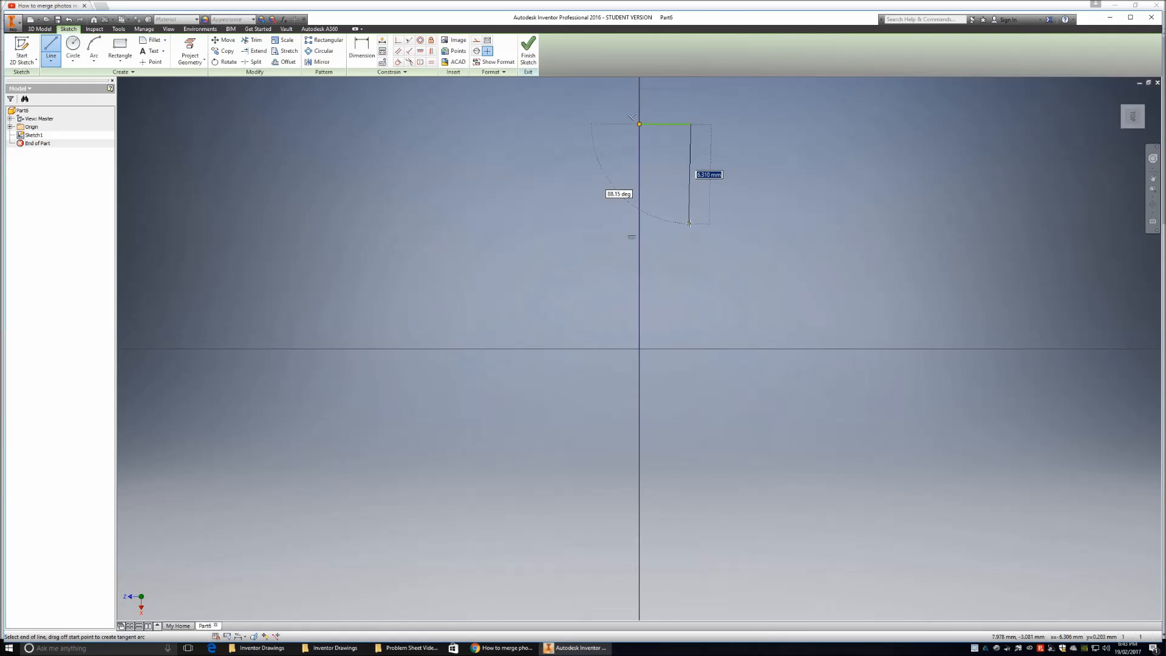
pyautogui.click(690, 222)
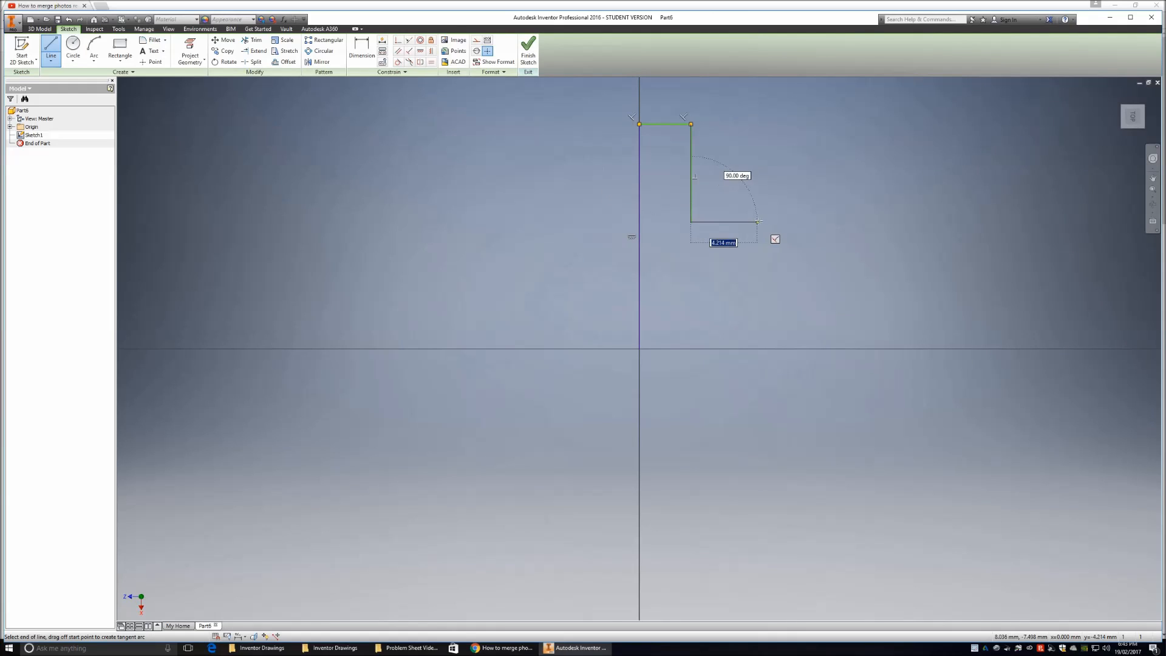
pyautogui.click(759, 222)
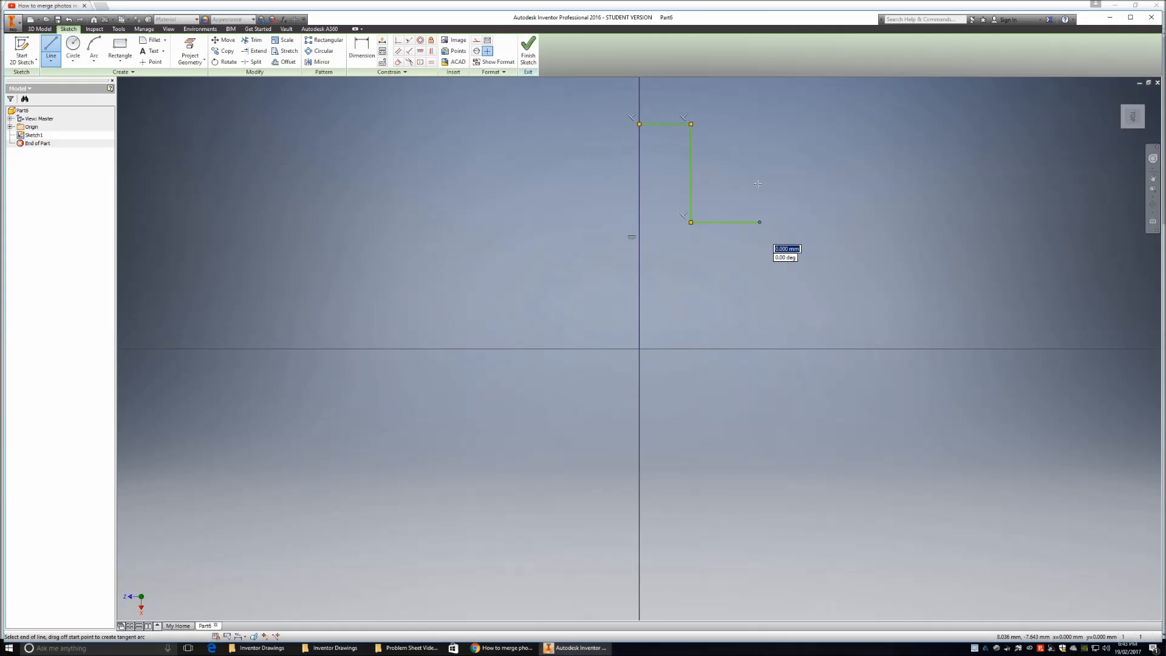
pyautogui.click(759, 138)
pyautogui.click(809, 138)
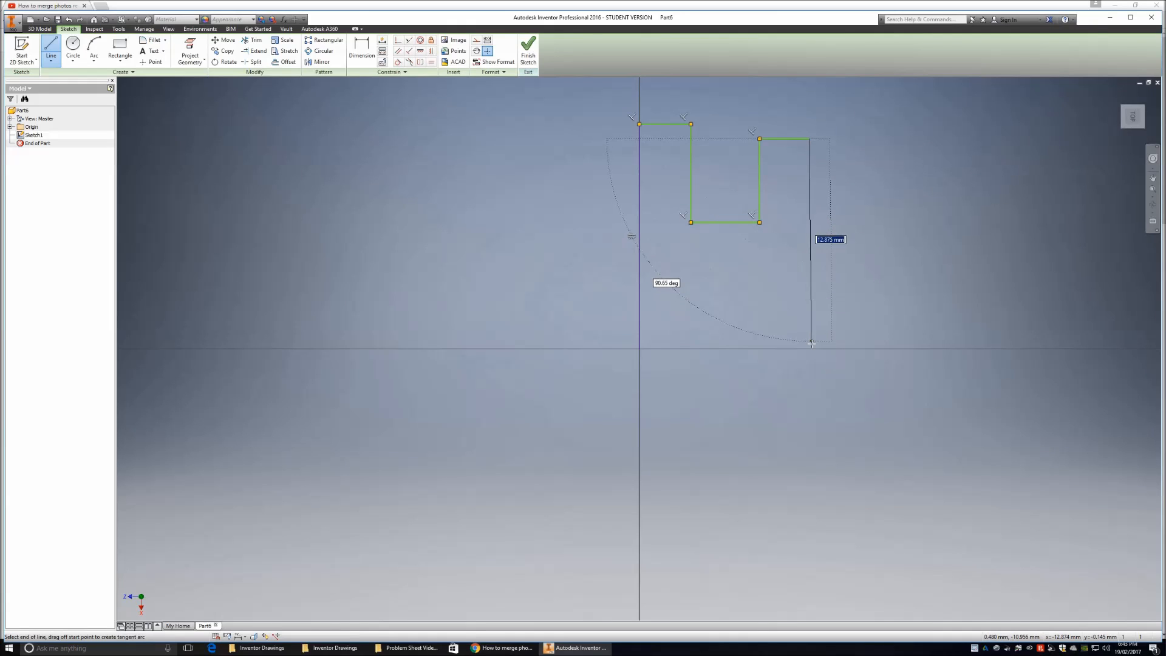
pyautogui.click(808, 349)
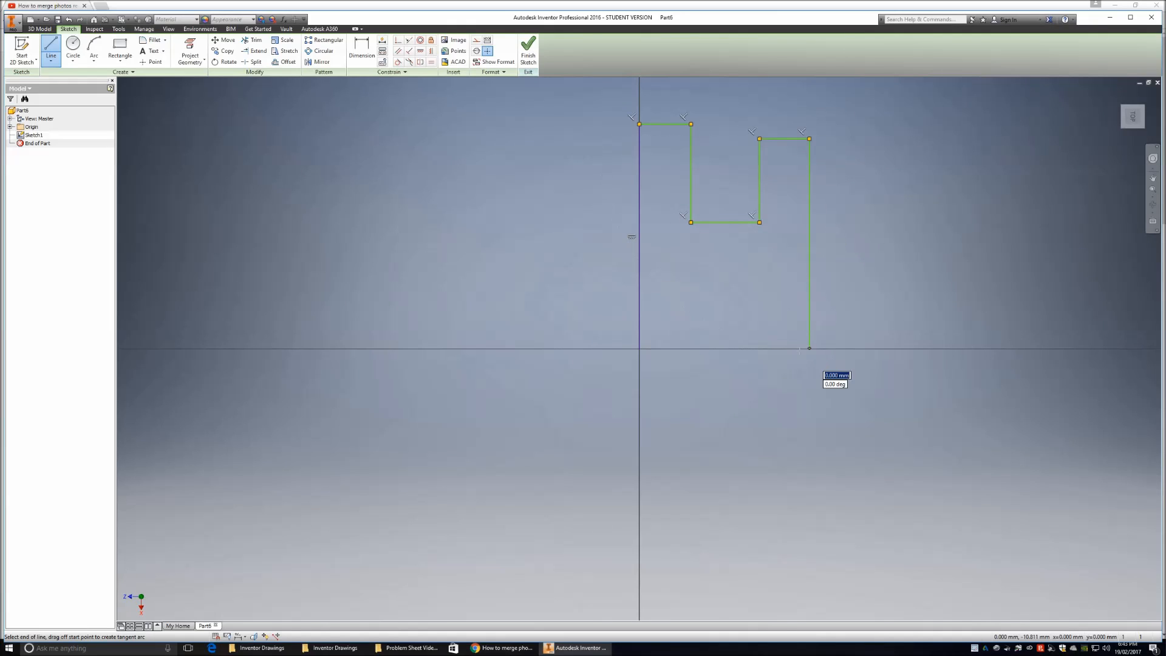
pyautogui.click(640, 349)
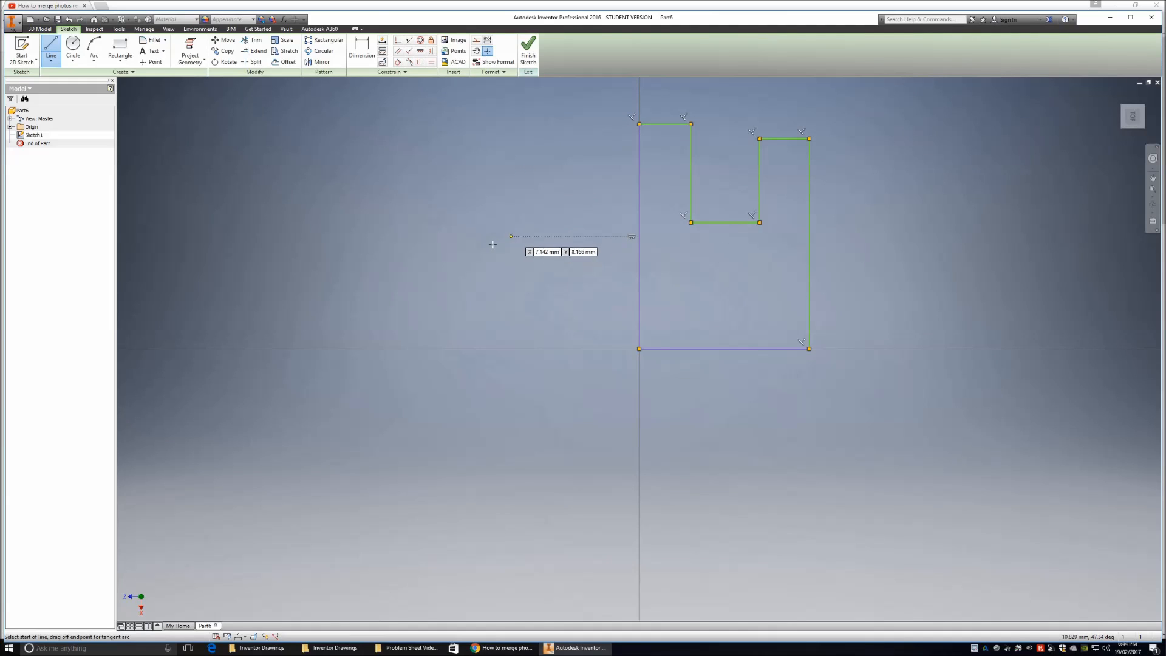
# - Dimension the profile's overall width between its two outer vertical sides and set it to 30 mm
pyautogui.click(366, 48)
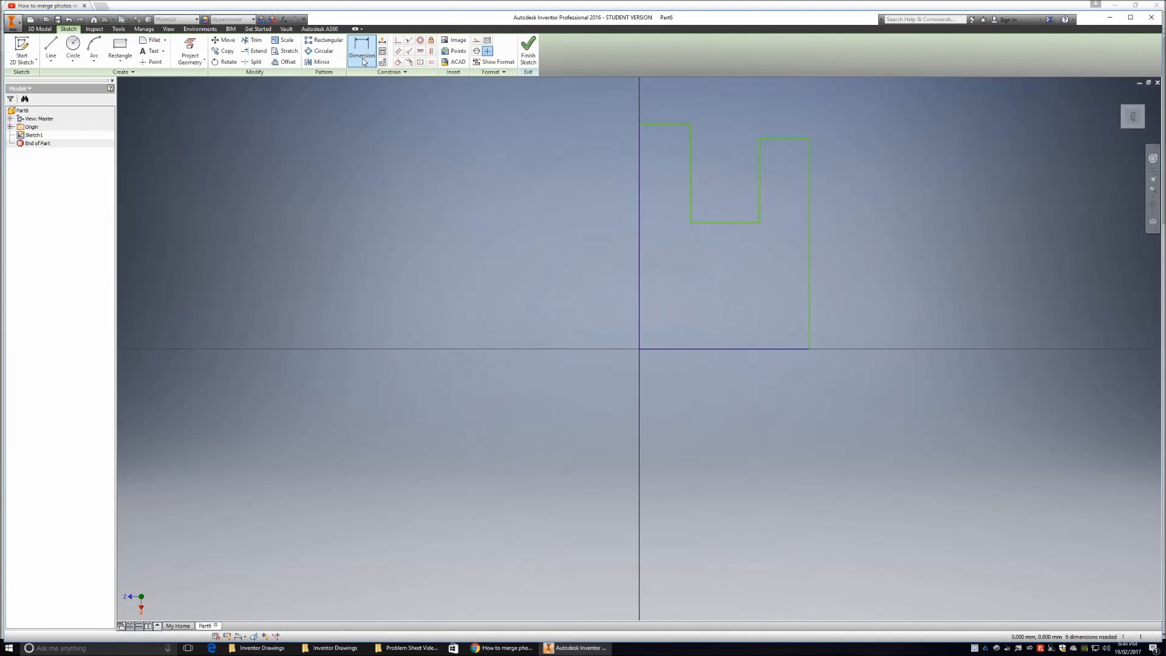
pyautogui.click(642, 304)
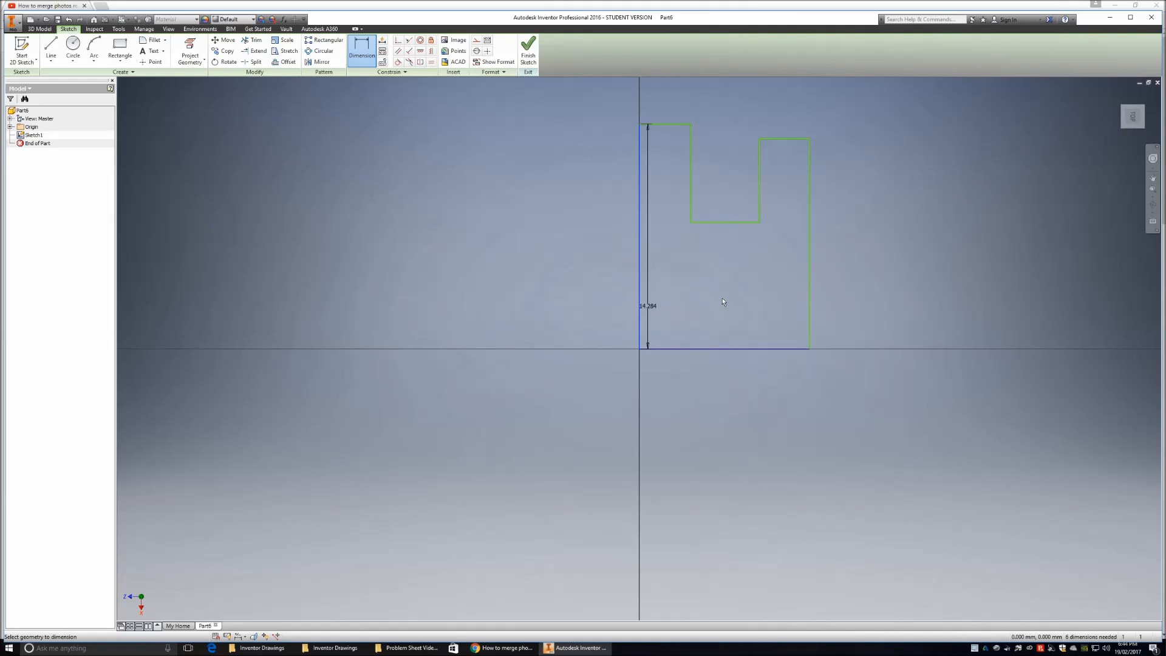
pyautogui.click(810, 301)
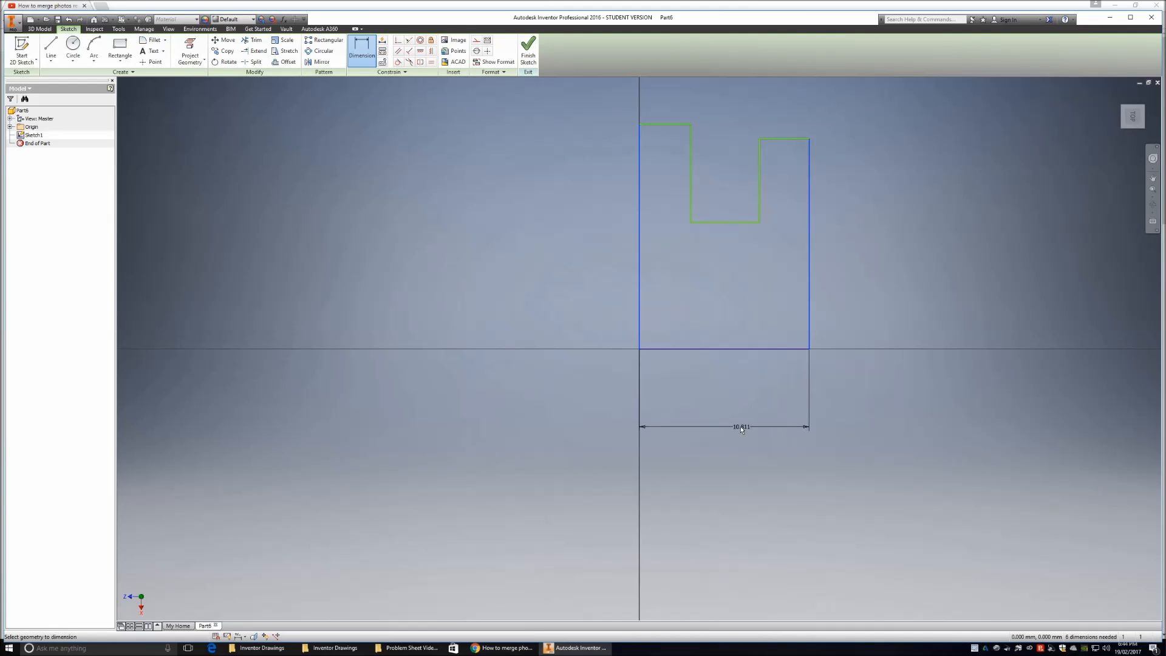
pyautogui.click(741, 428)
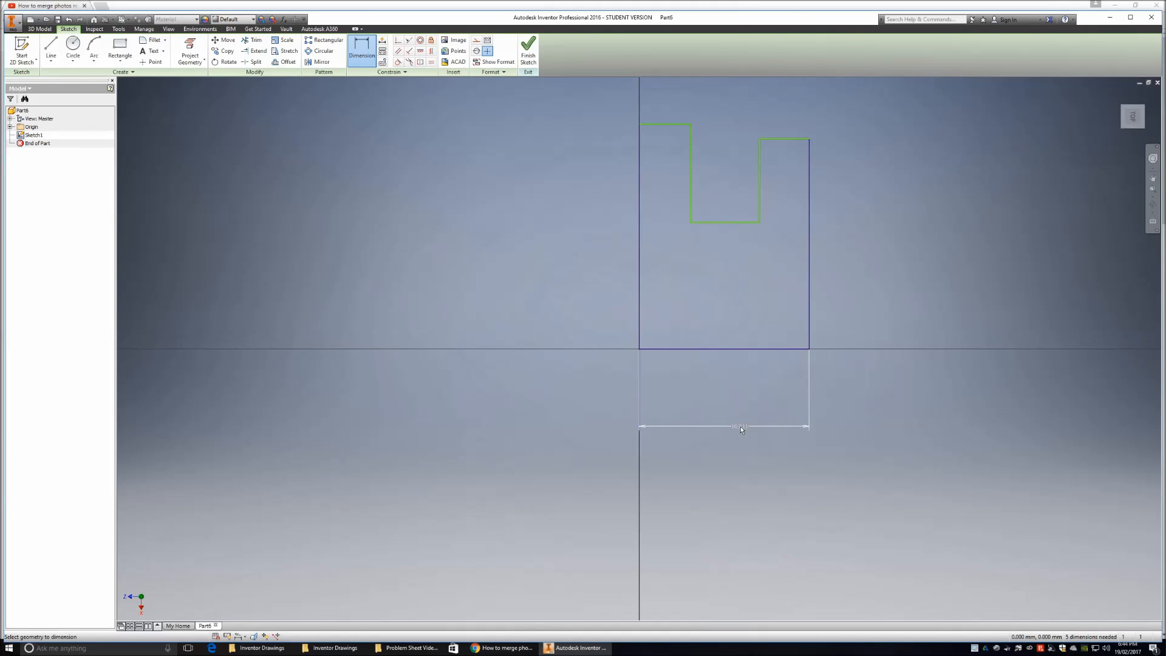
pyautogui.write('30')
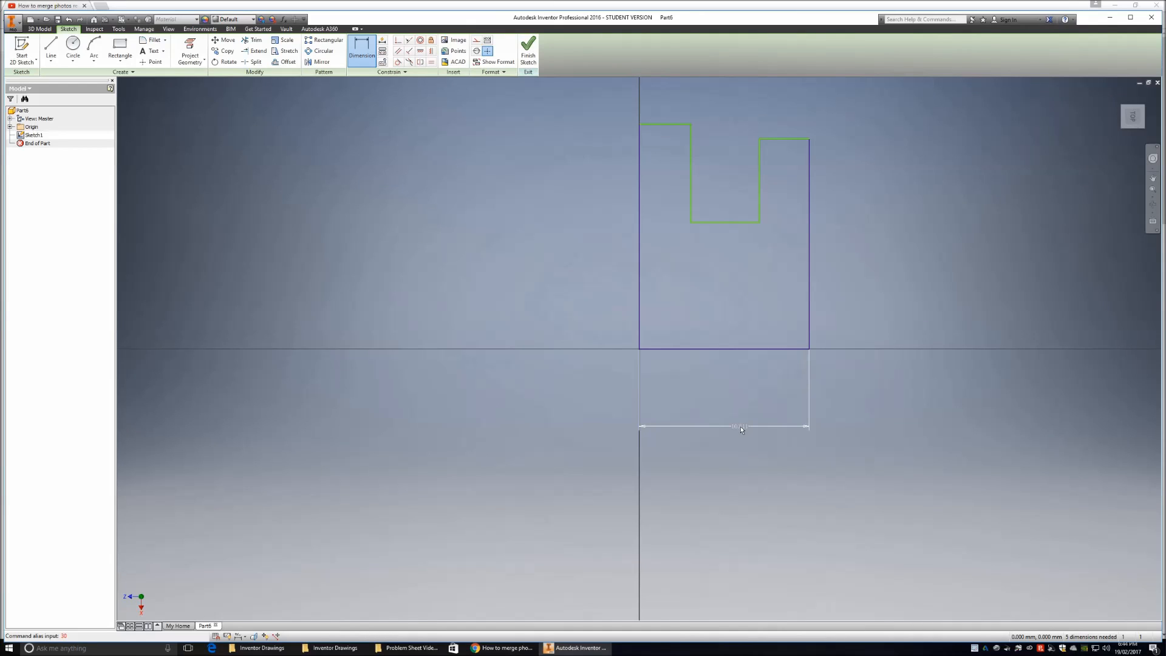
pyautogui.click(740, 427)
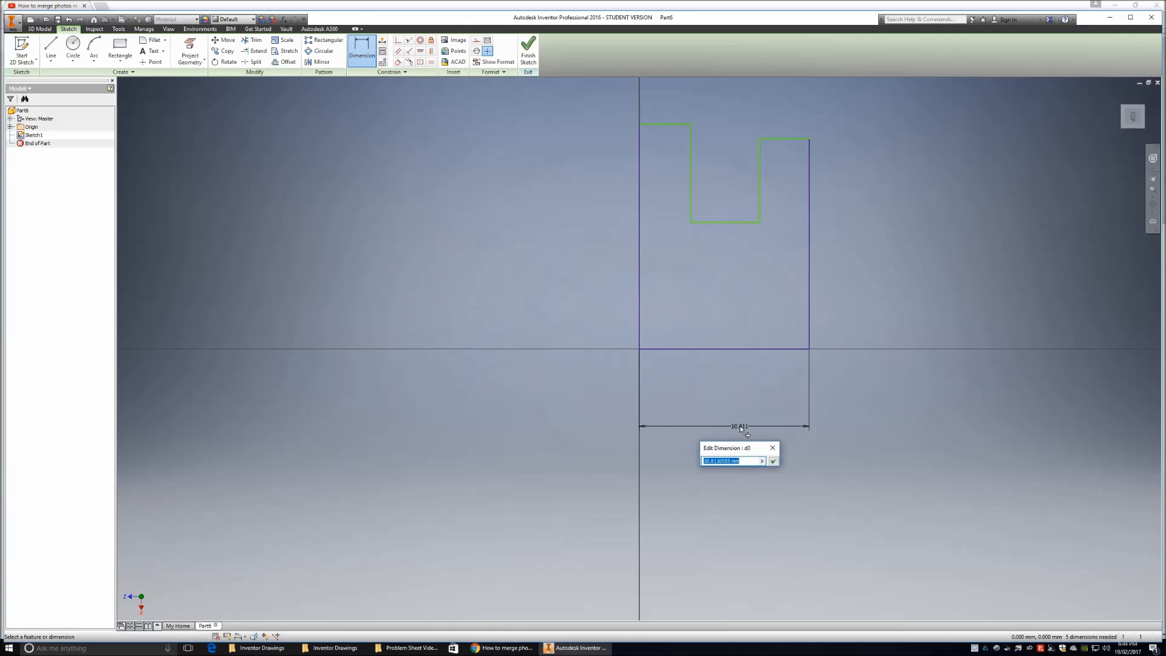
pyautogui.write('30')
pyautogui.press('Return')
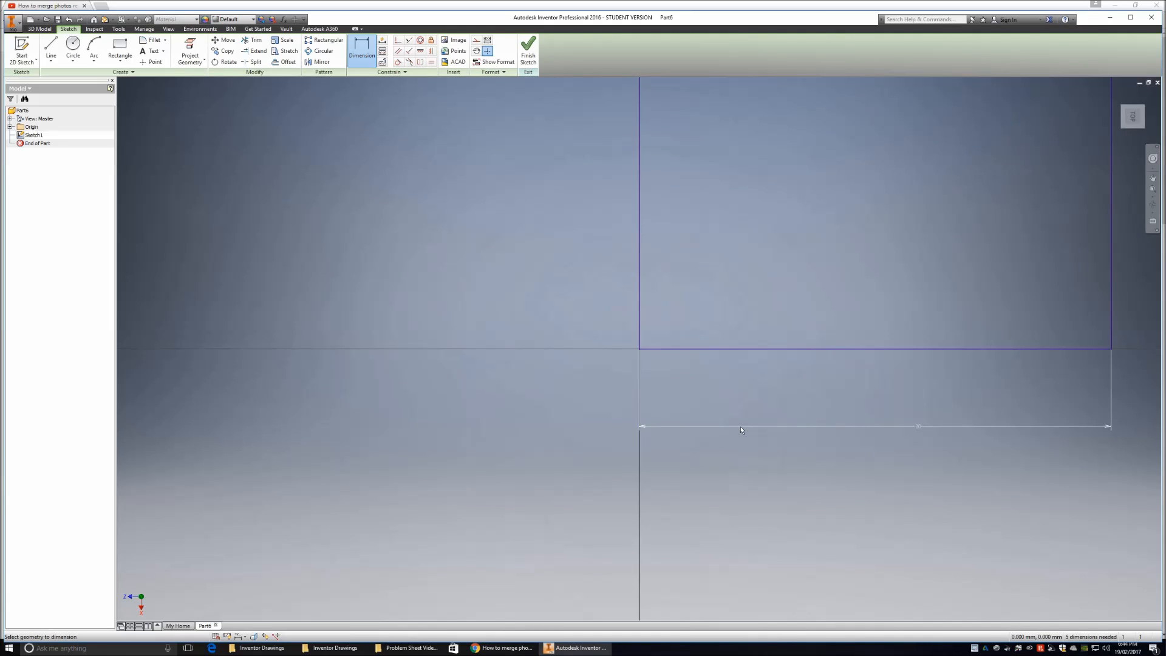
# - Dimension the height from the base line to the top edge of the profile's left leg and set it to 20 mm
pyautogui.moveTo(1134, 116)
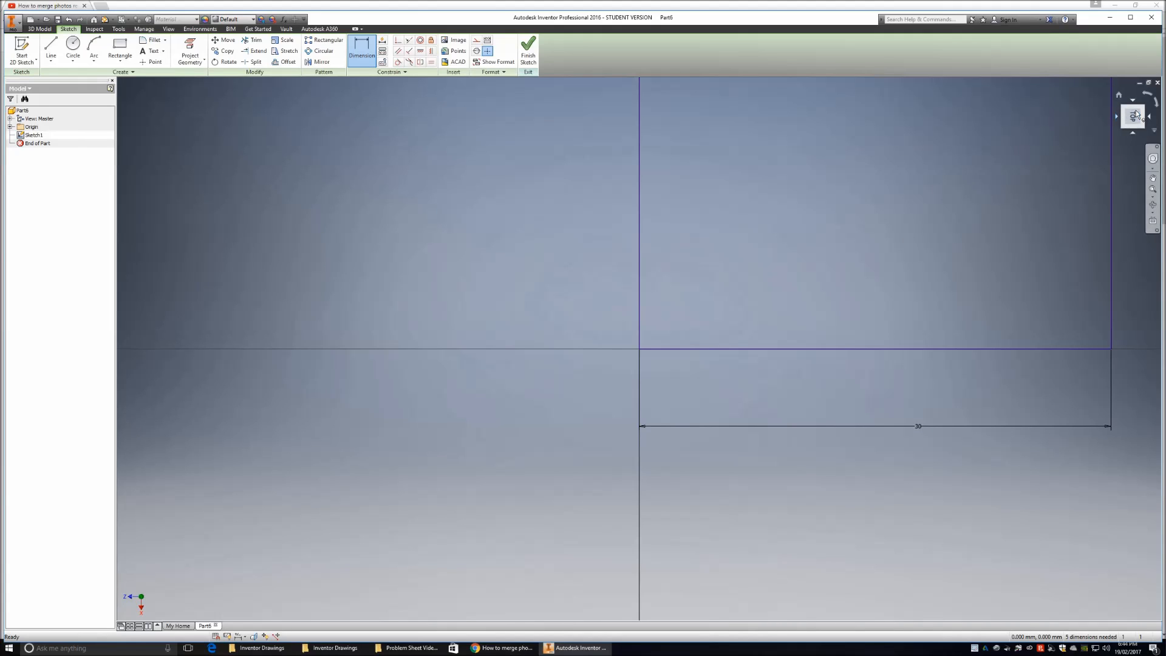
pyautogui.click(1133, 118)
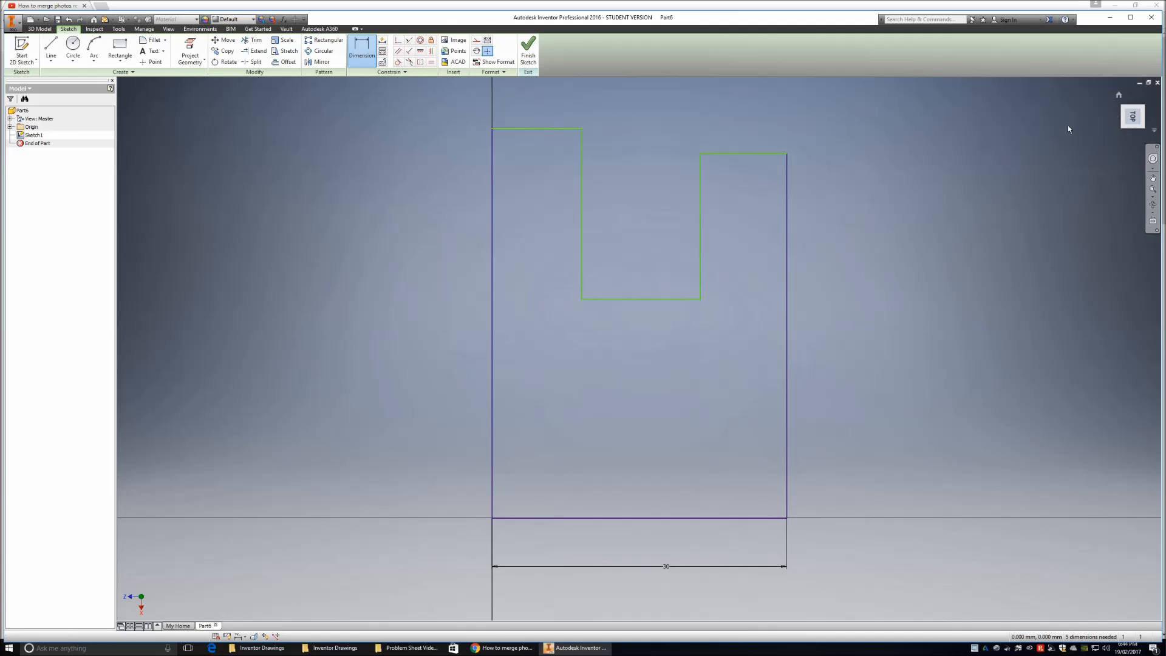
pyautogui.click(517, 130)
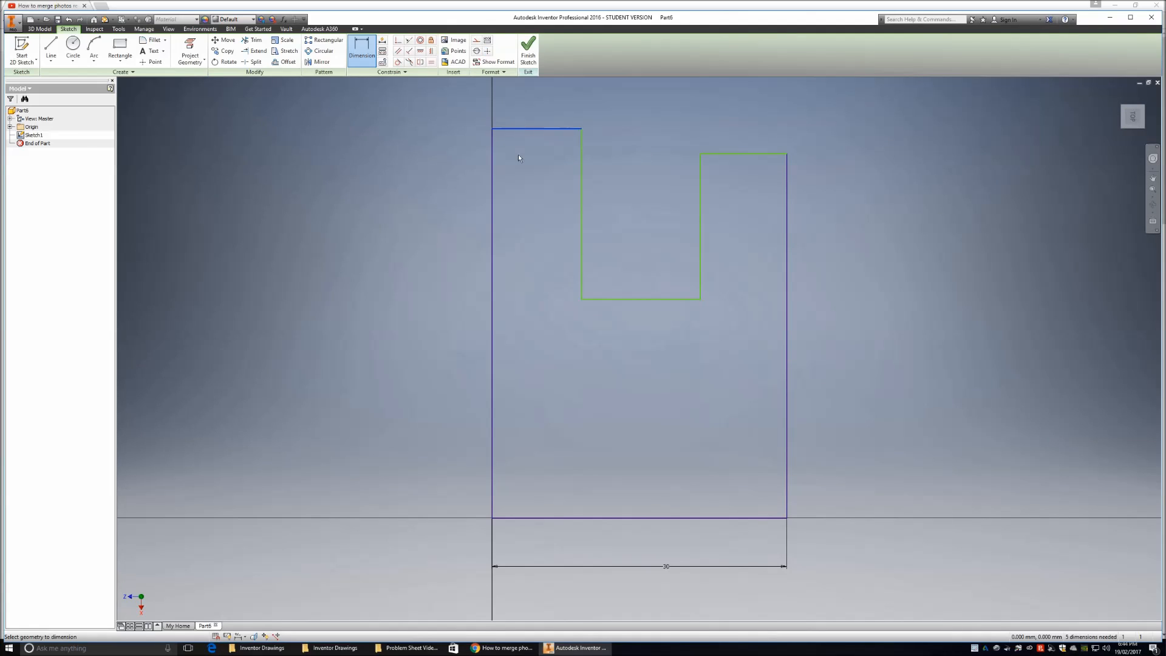
pyautogui.click(548, 518)
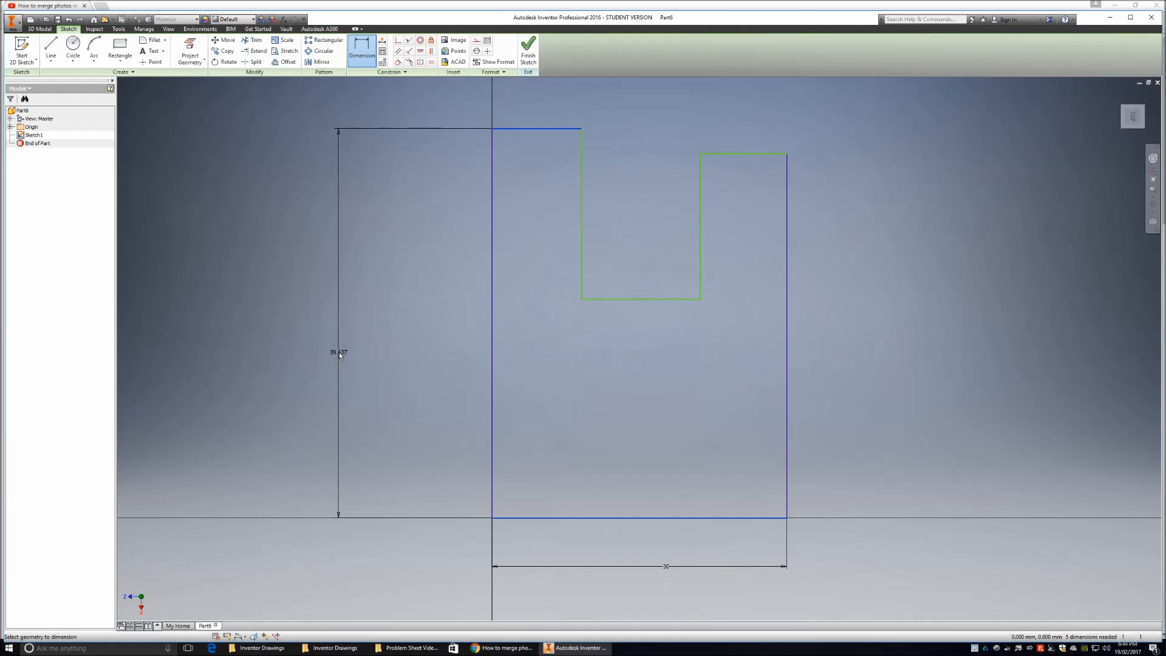
pyautogui.click(338, 353)
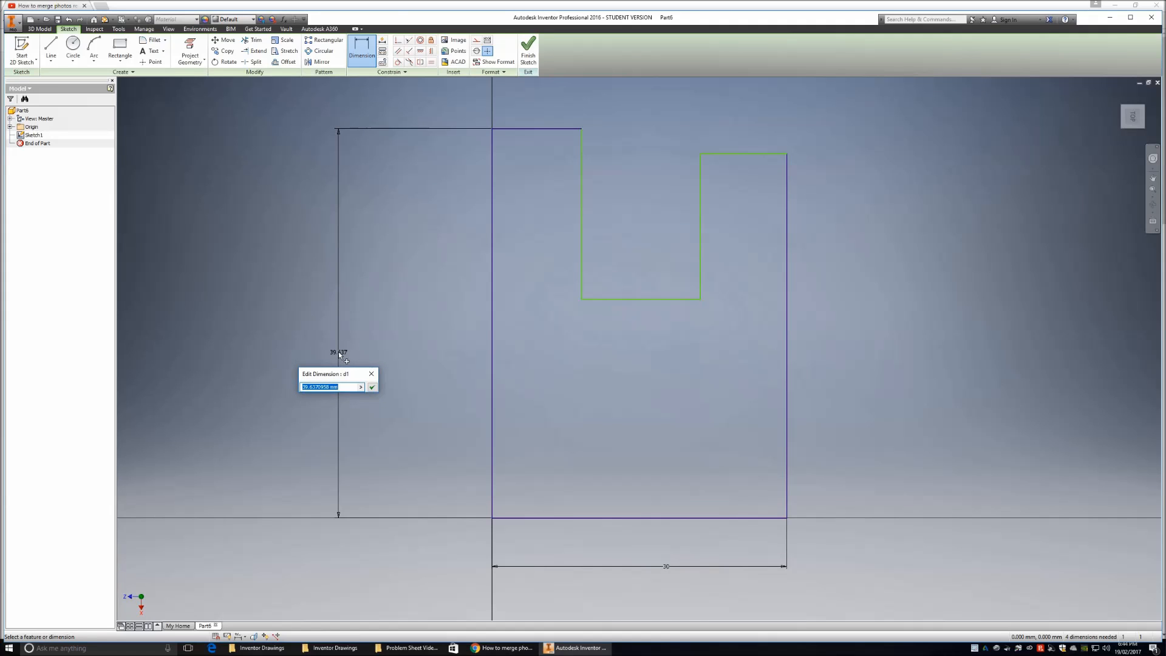
pyautogui.write('20')
pyautogui.press('Return')
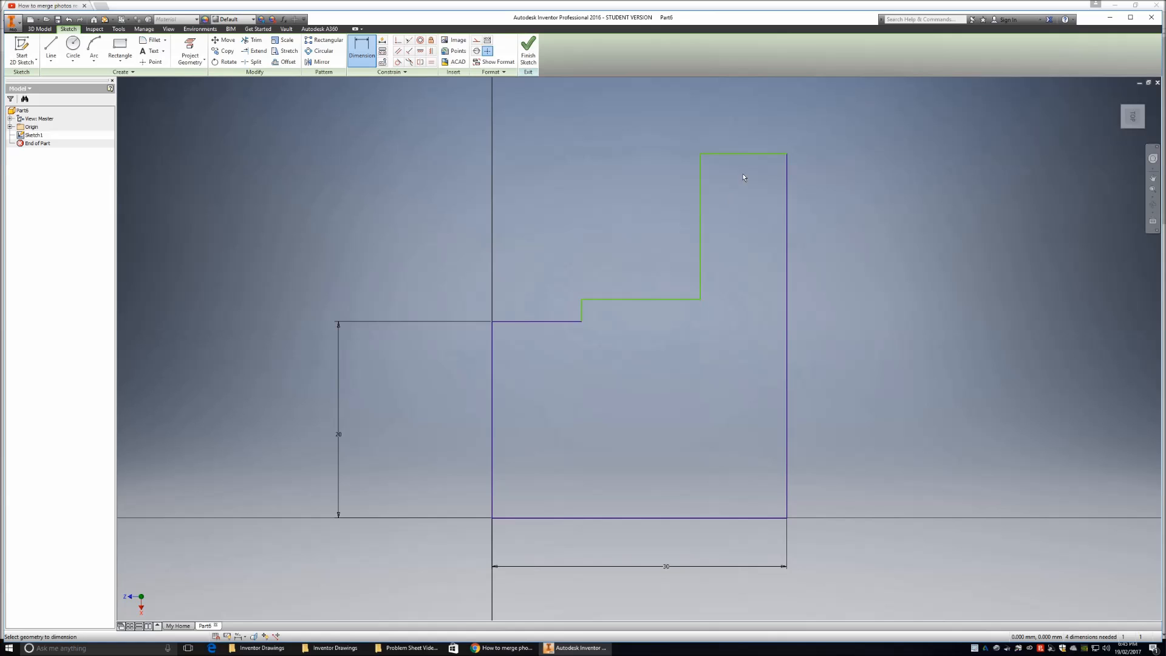
# - Dimension the height from the base line to the top edge of the profile's right leg and set it to 20 mm
pyautogui.click(745, 154)
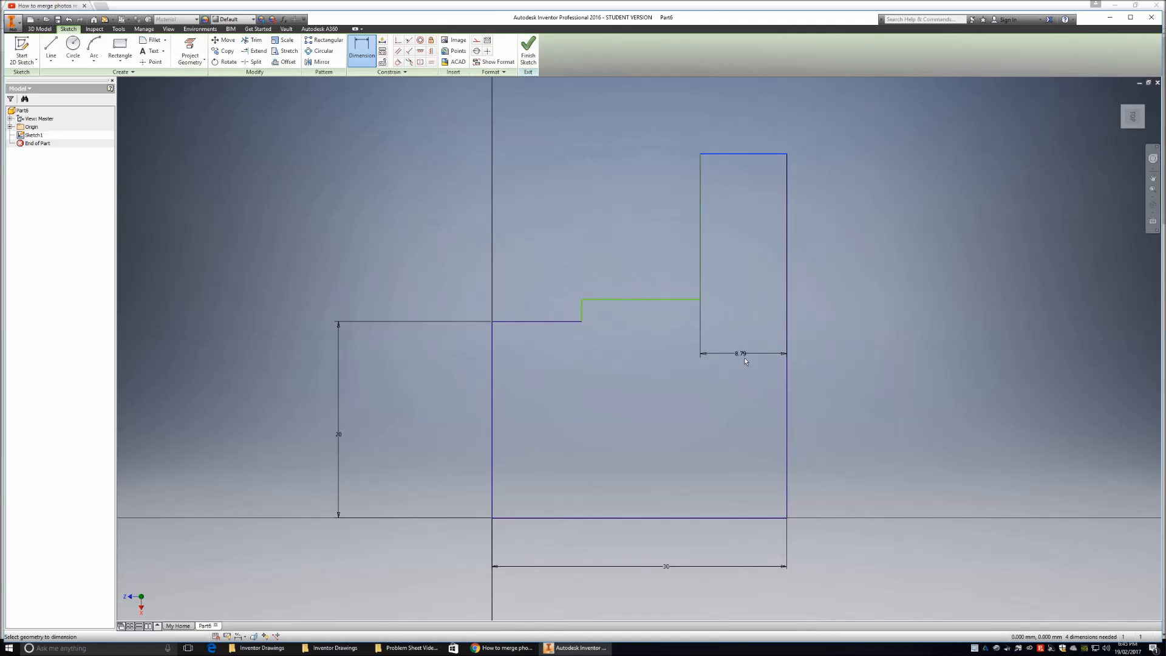
pyautogui.click(752, 518)
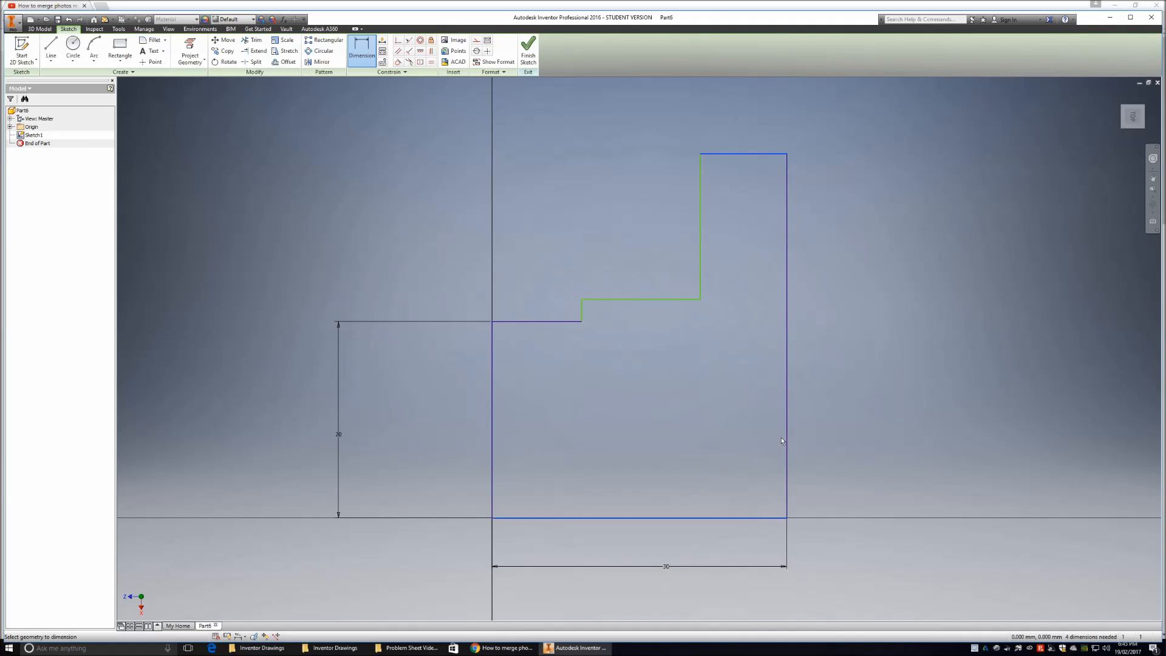
pyautogui.click(834, 352)
pyautogui.click(910, 339)
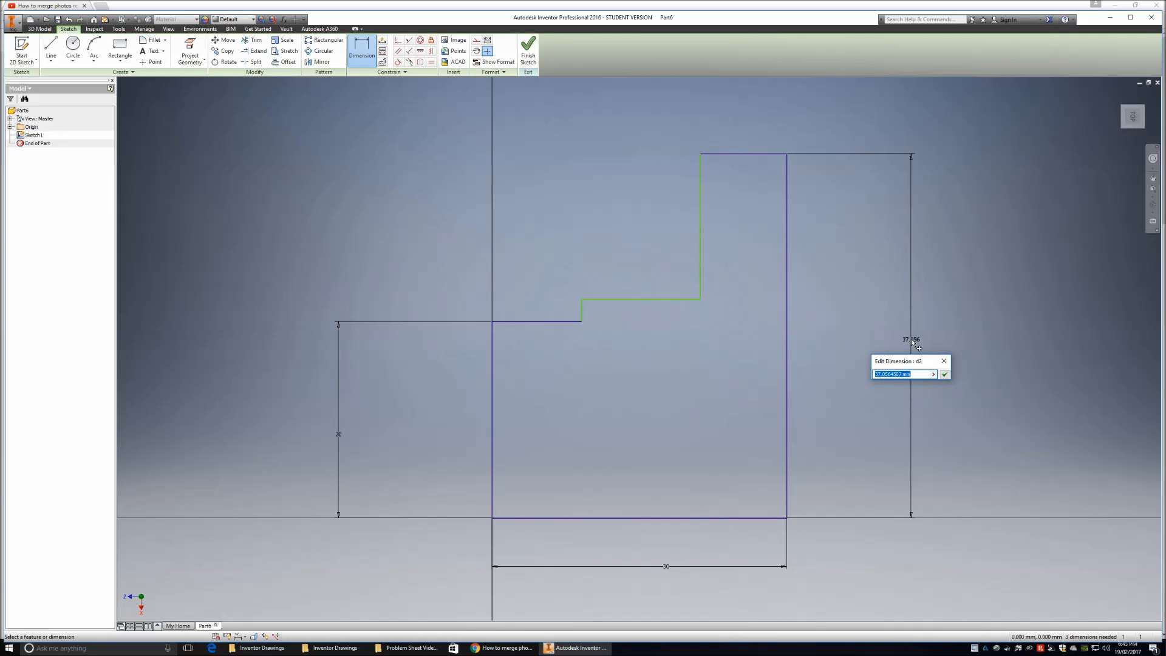
pyautogui.write('20')
pyautogui.press('Return')
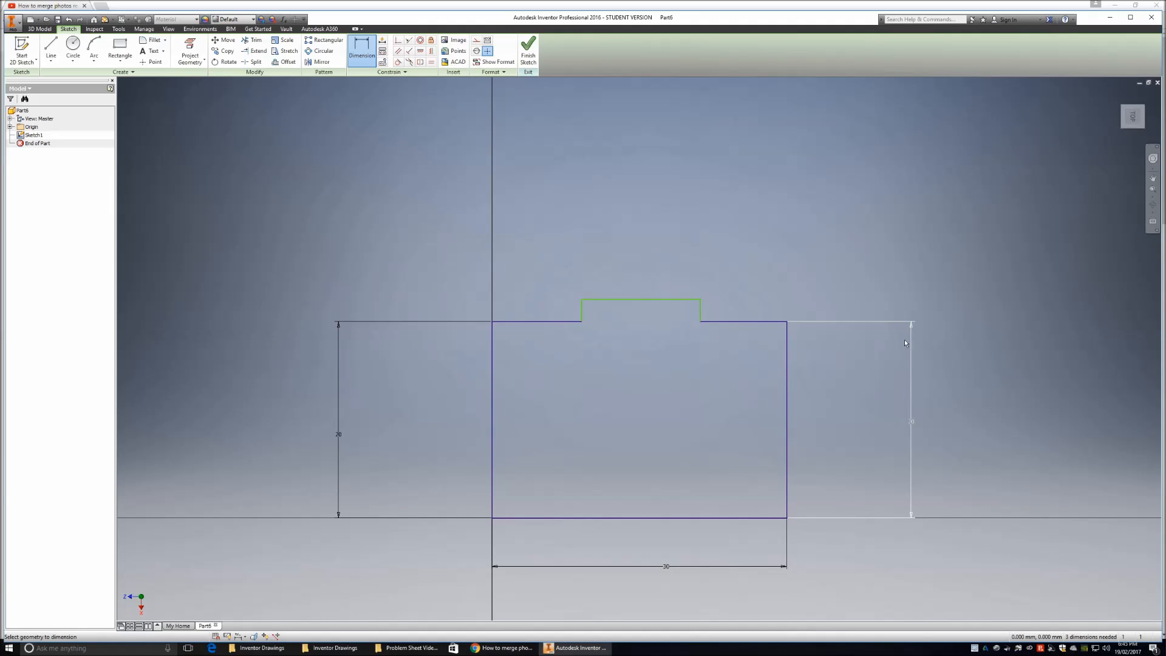
# - Dimension the notch floor's height above the base line and set it to 10 mm
pyautogui.click(638, 299)
pyautogui.click(633, 519)
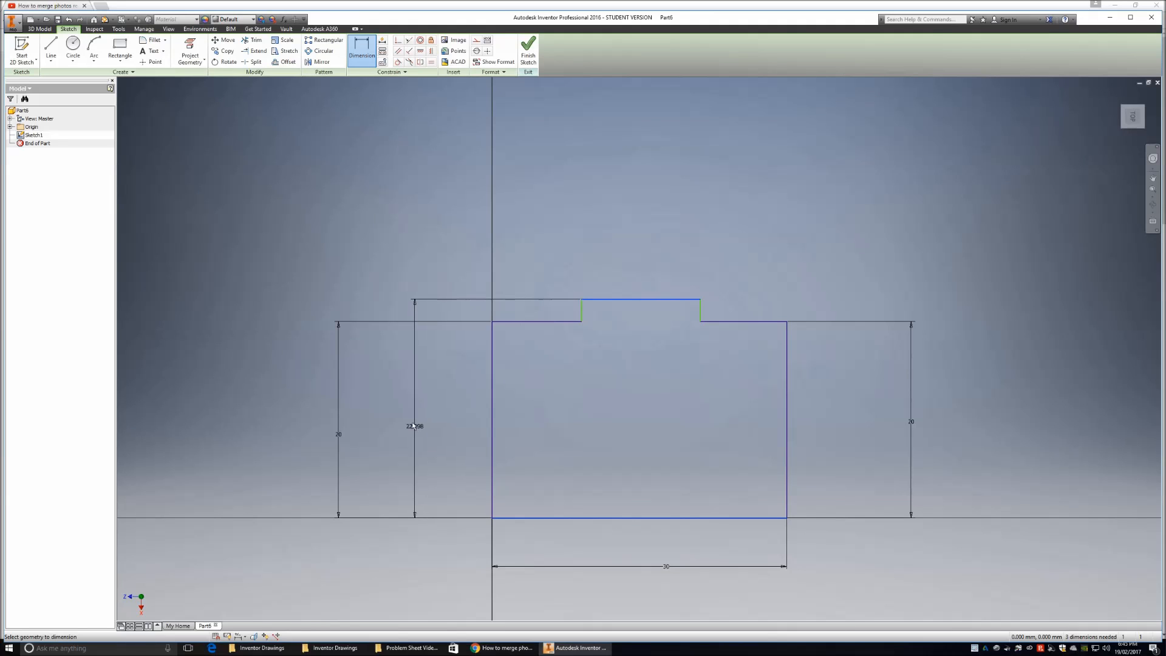
pyautogui.click(413, 424)
pyautogui.click(413, 424)
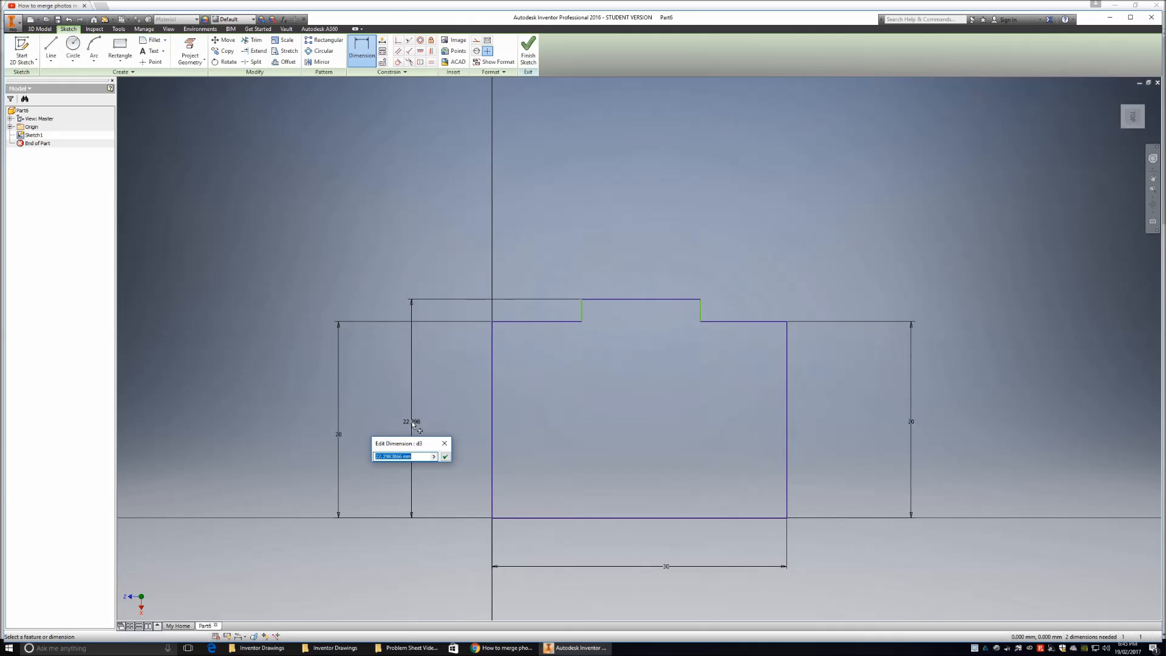
pyautogui.write('10')
pyautogui.press('Return')
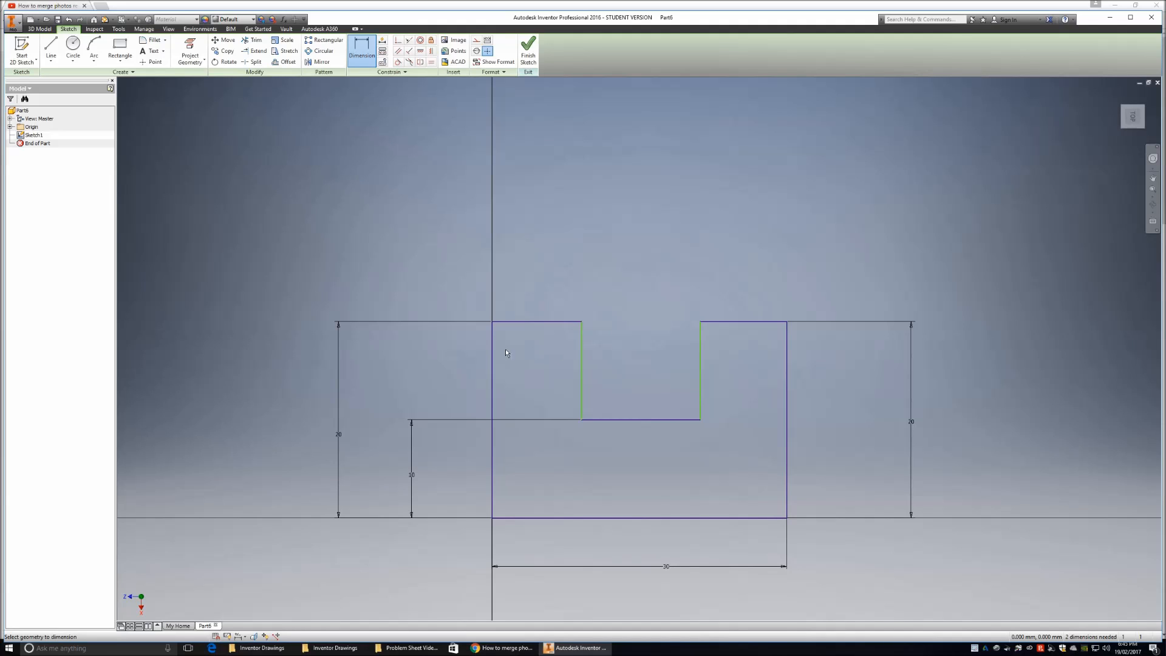
# - Dimension the left leg's width between its outer side and the notch wall and set it to 10 mm
pyautogui.click(493, 358)
pyautogui.click(583, 366)
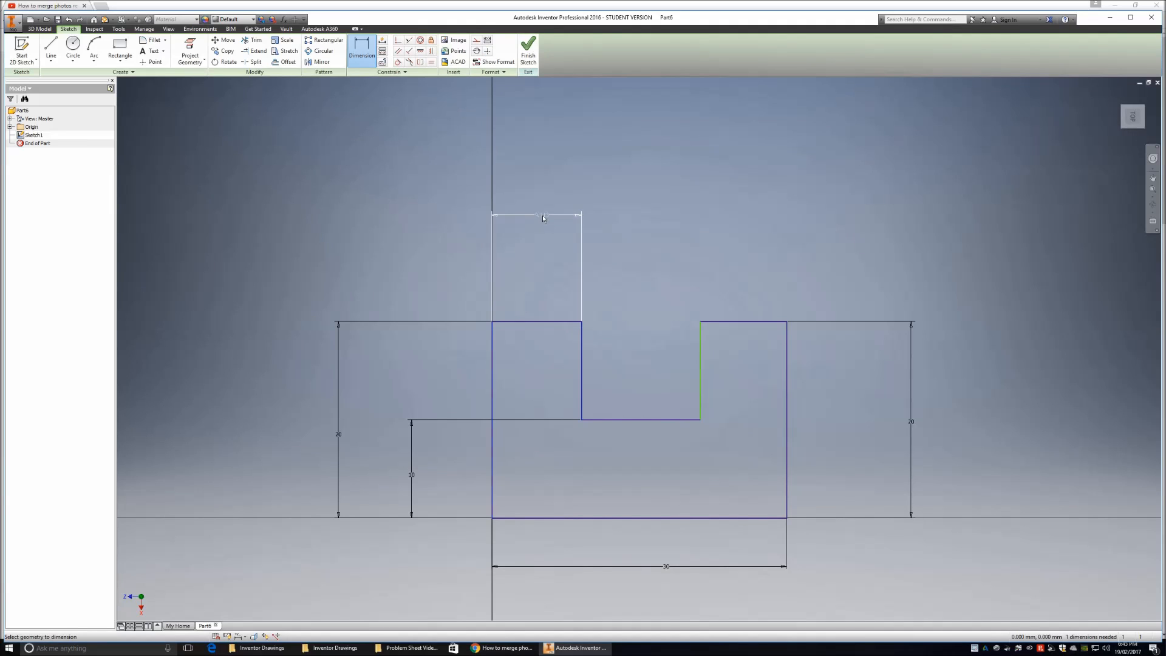
pyautogui.click(541, 215)
pyautogui.write('10')
pyautogui.press('Return')
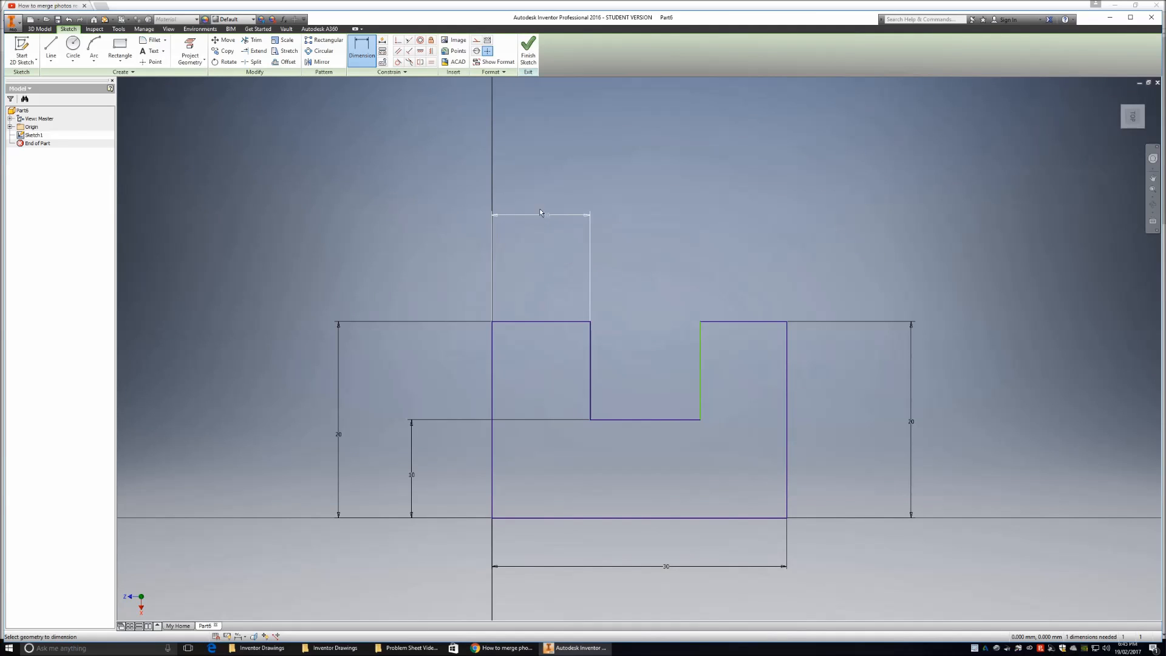
# - Dimension the right leg's width between the notch wall and its outer side and set it to 10 mm
pyautogui.click(699, 356)
pyautogui.click(787, 360)
pyautogui.click(747, 220)
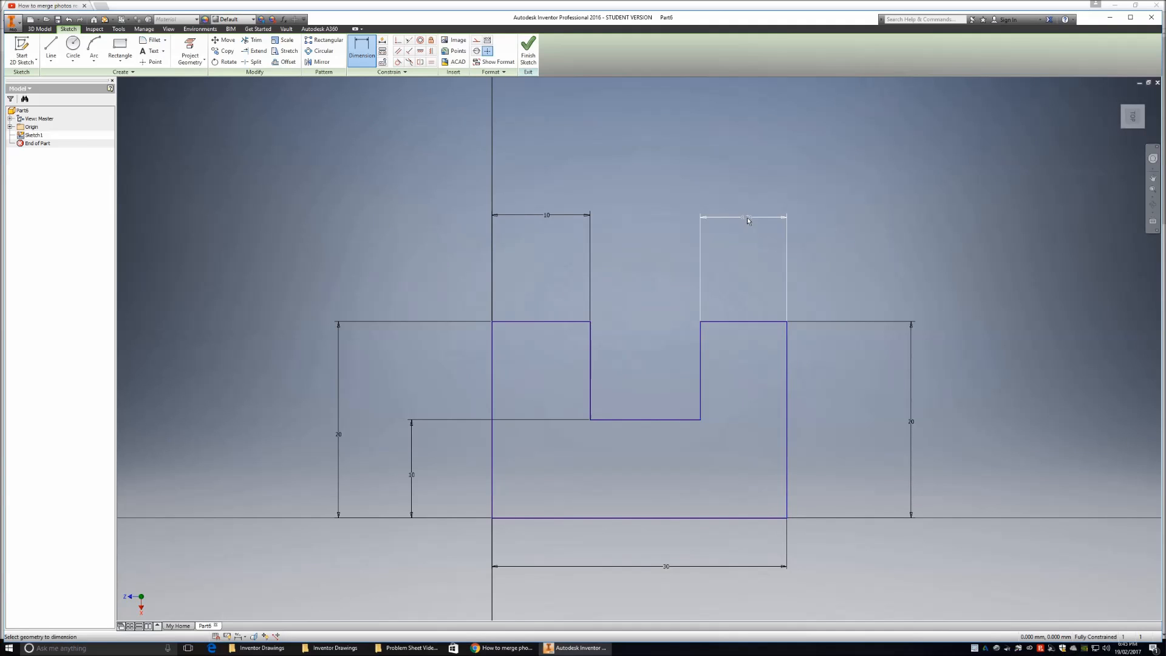
pyautogui.write('10')
pyautogui.press('Return')
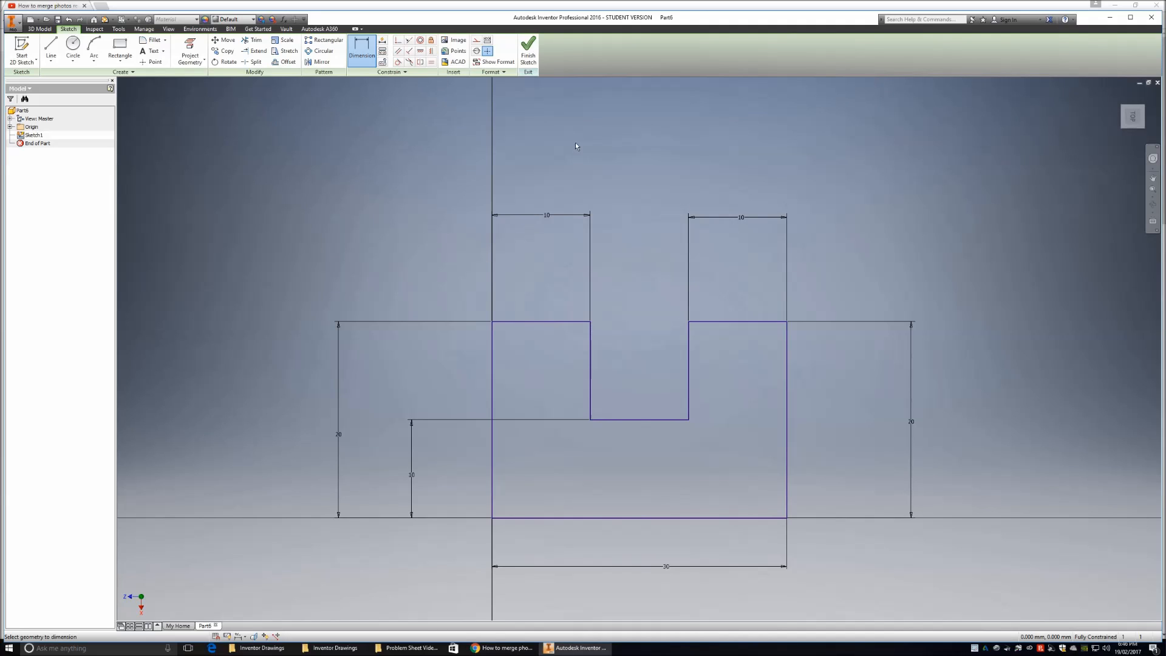
# - Finish the sketch and extrude the U-shaped profile by 50 mm
pyautogui.click(526, 53)
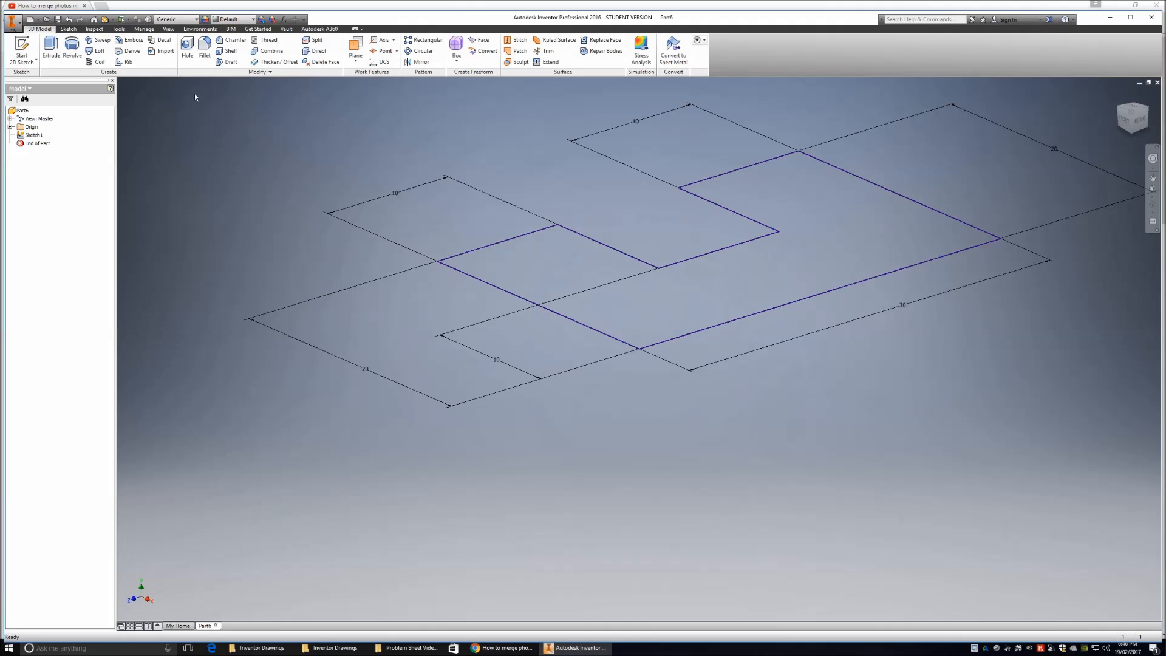
pyautogui.click(51, 49)
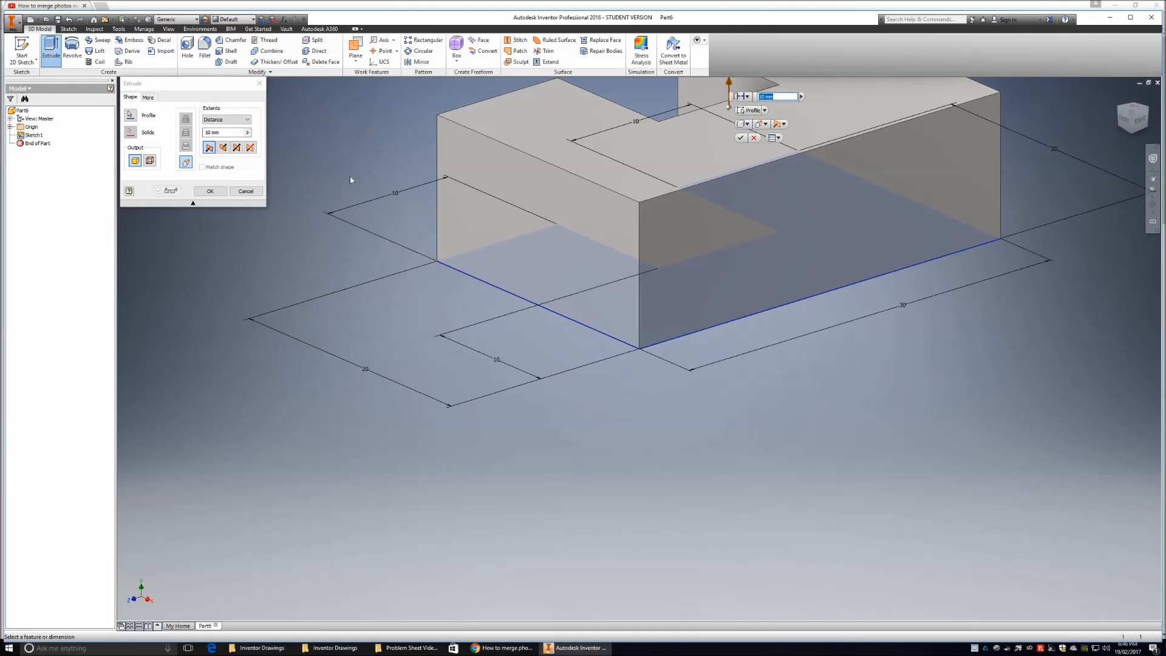
pyautogui.write('50')
pyautogui.press('Return')
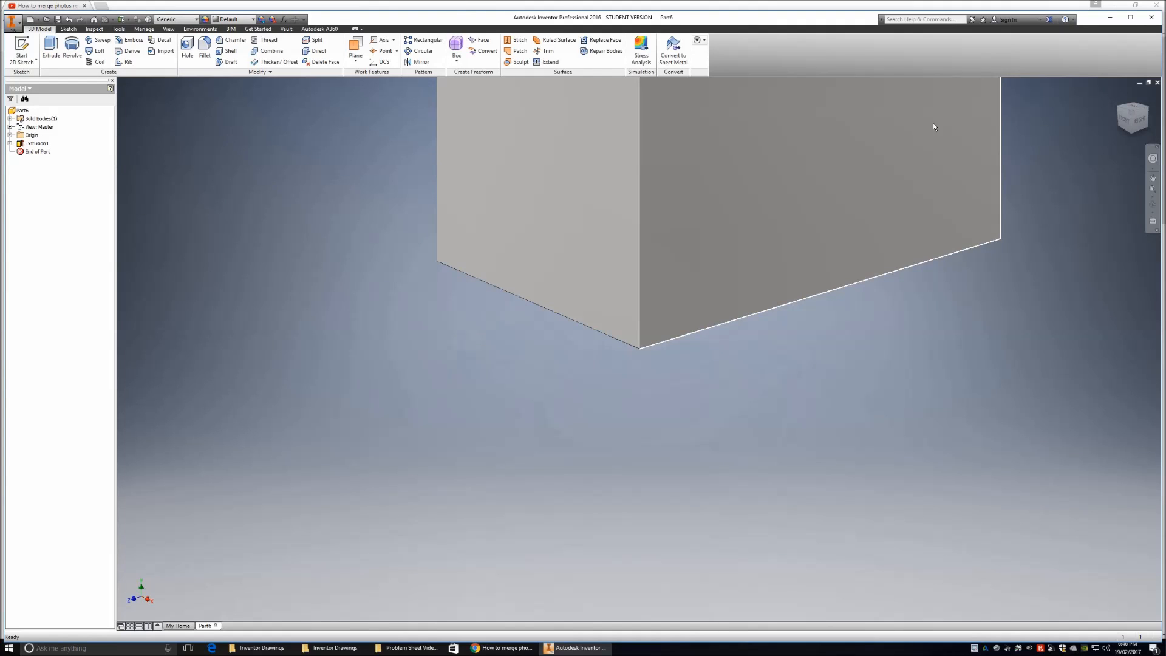
# - Save the extruded part under the file name PART 5 GROOVED BLOCK
pyautogui.click(1131, 115)
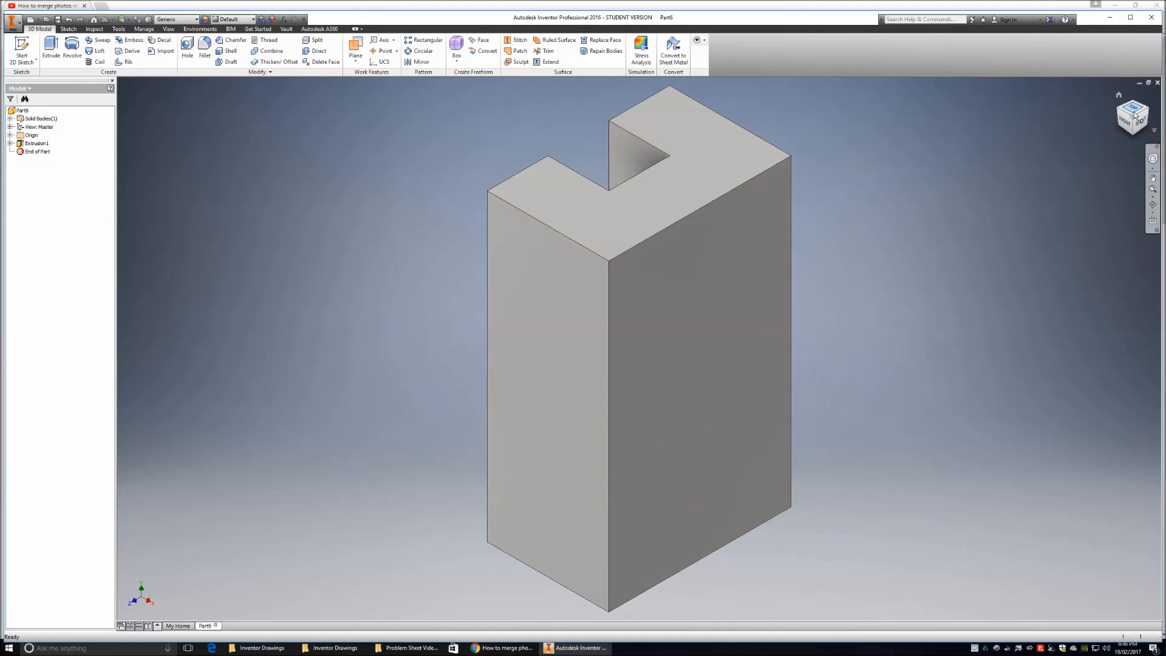
pyautogui.click(1133, 109)
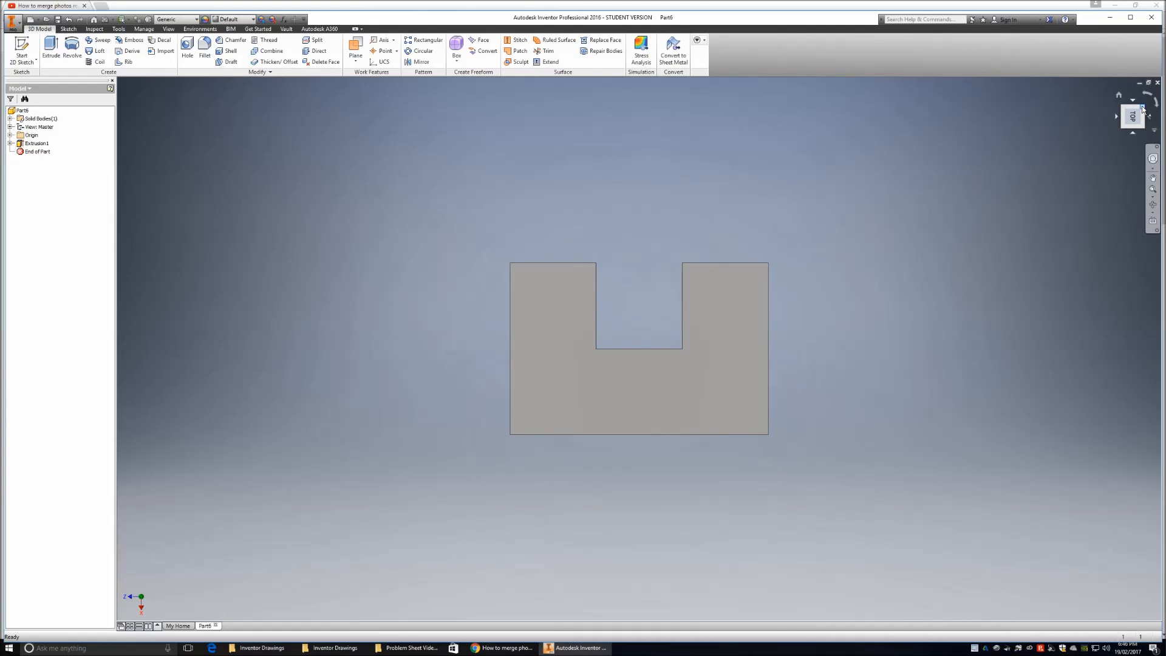
pyautogui.click(1142, 107)
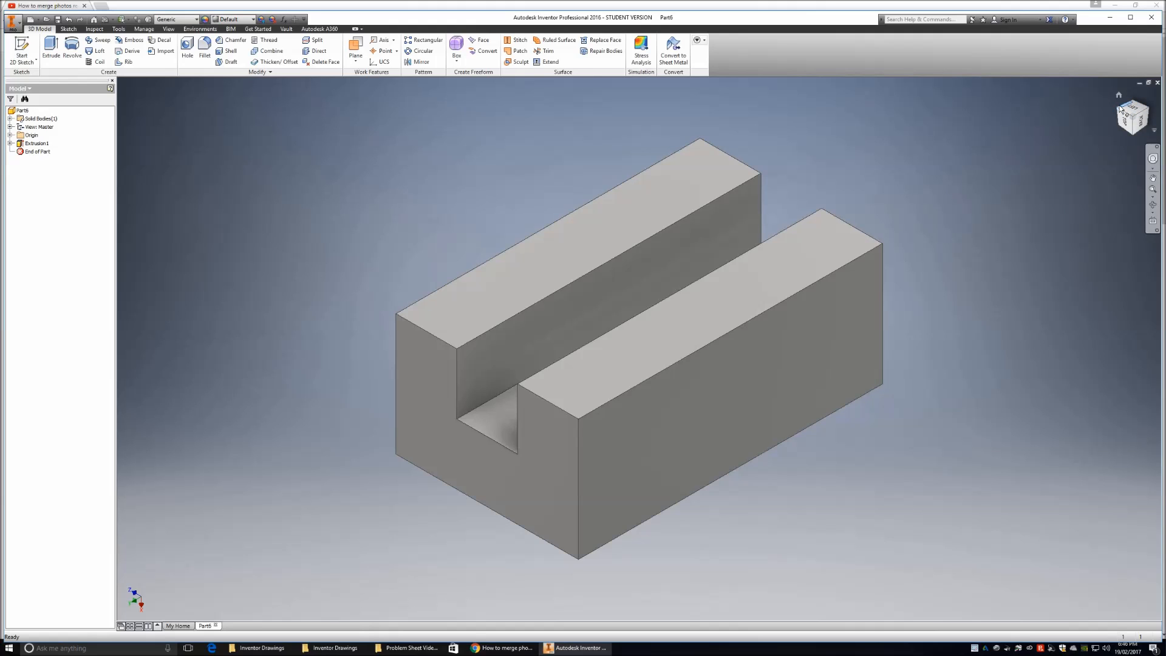
pyautogui.click(1120, 109)
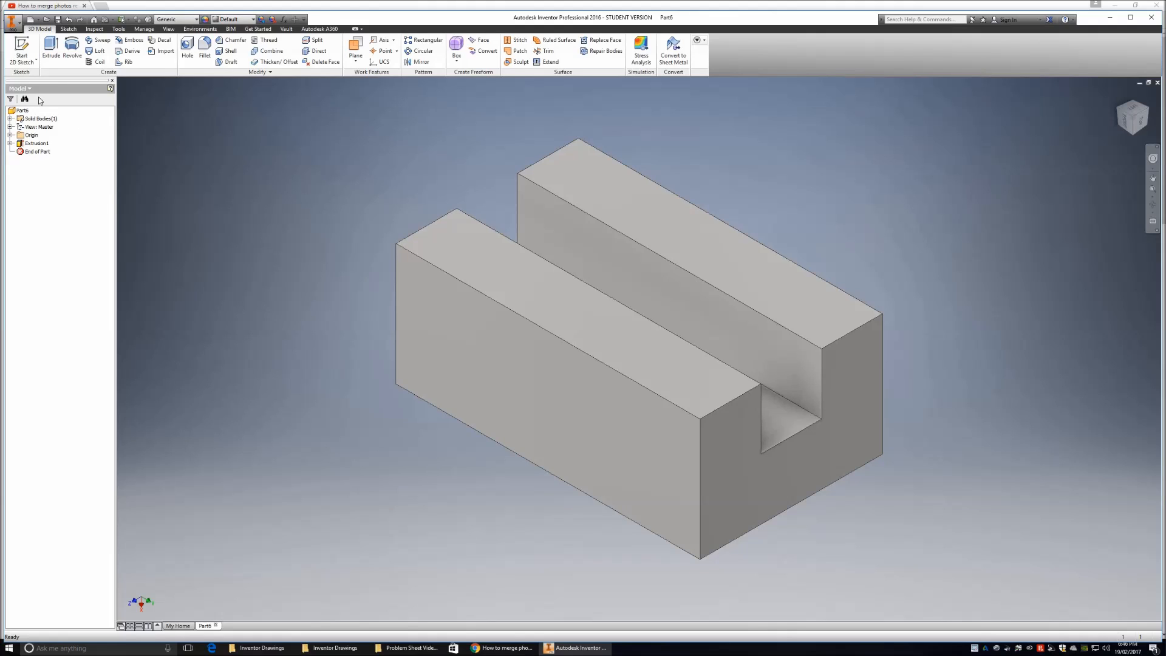
pyautogui.click(12, 23)
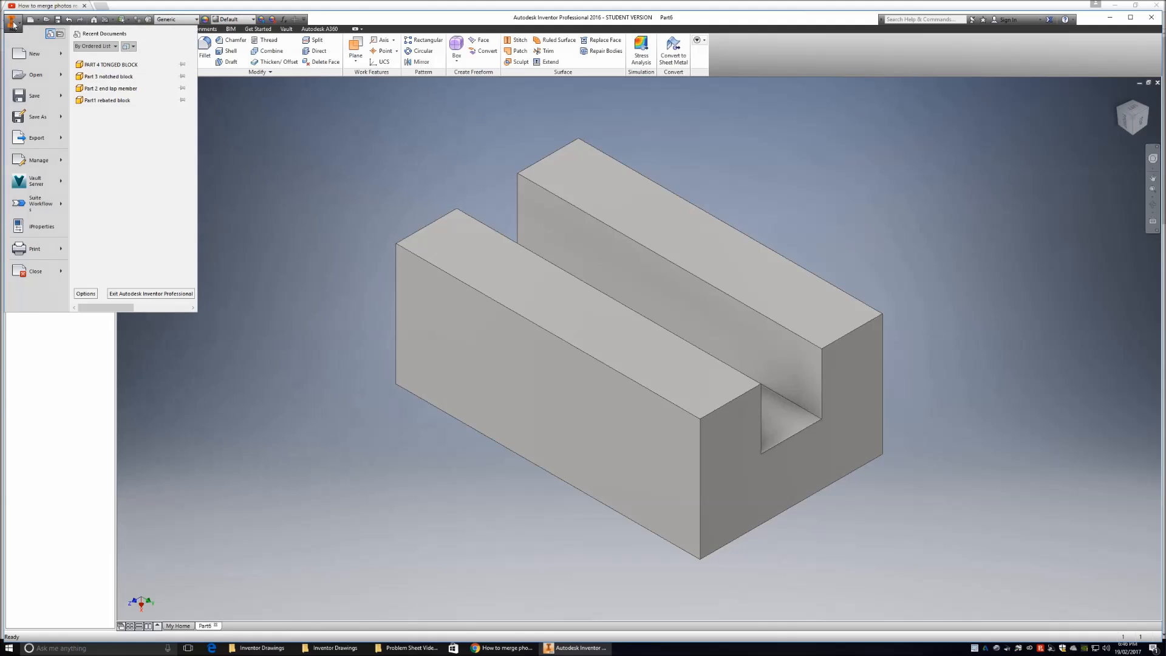
pyautogui.click(34, 117)
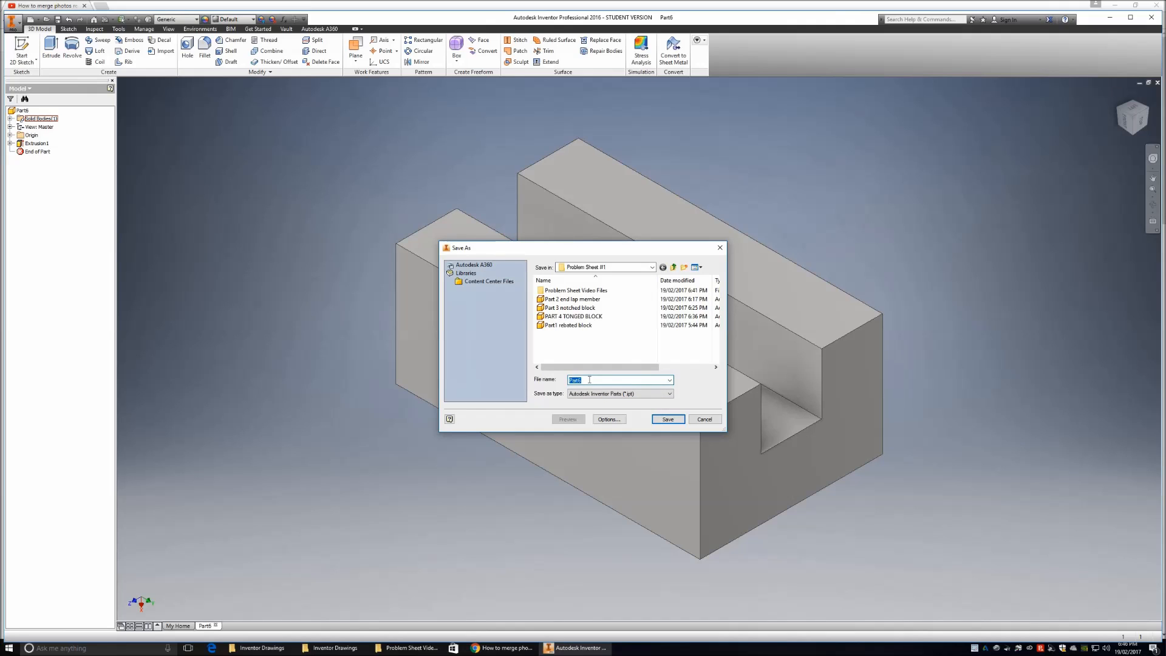
pyautogui.write('PART ')
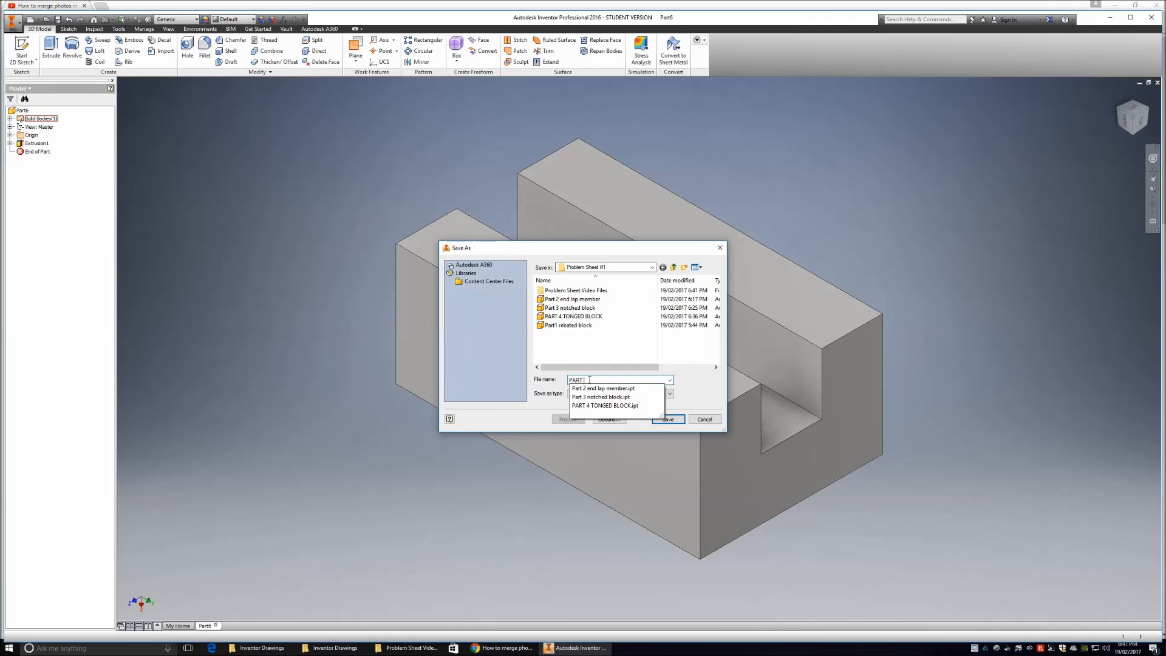
pyautogui.write('5')
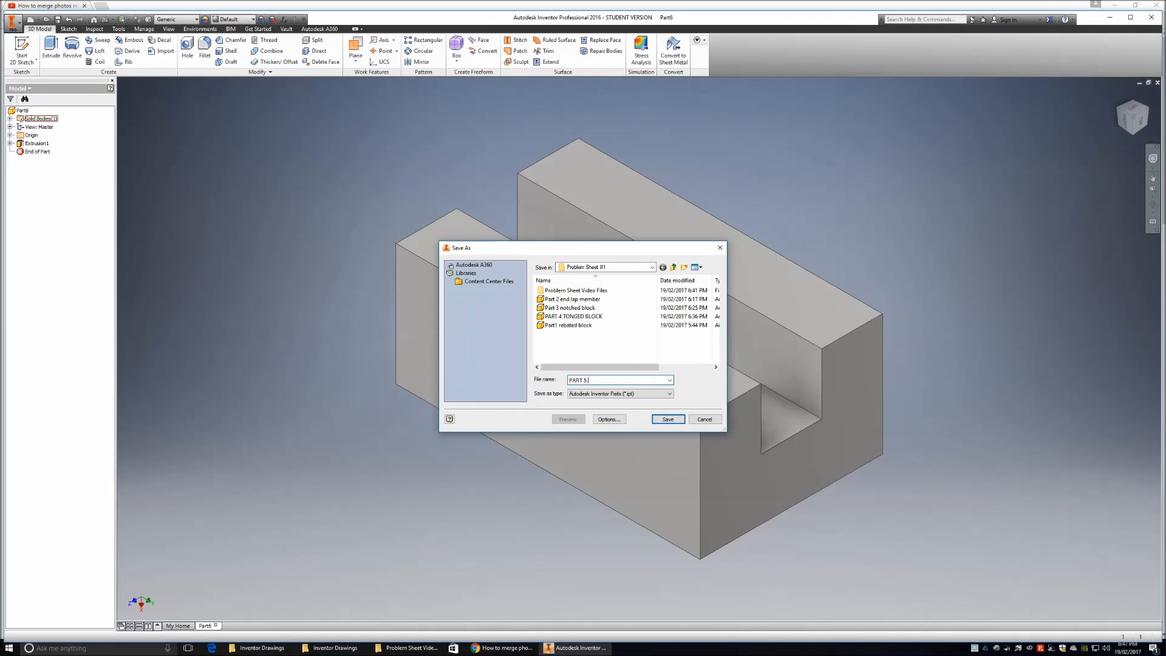
pyautogui.write(' GROOV')
pyautogui.click(667, 420)
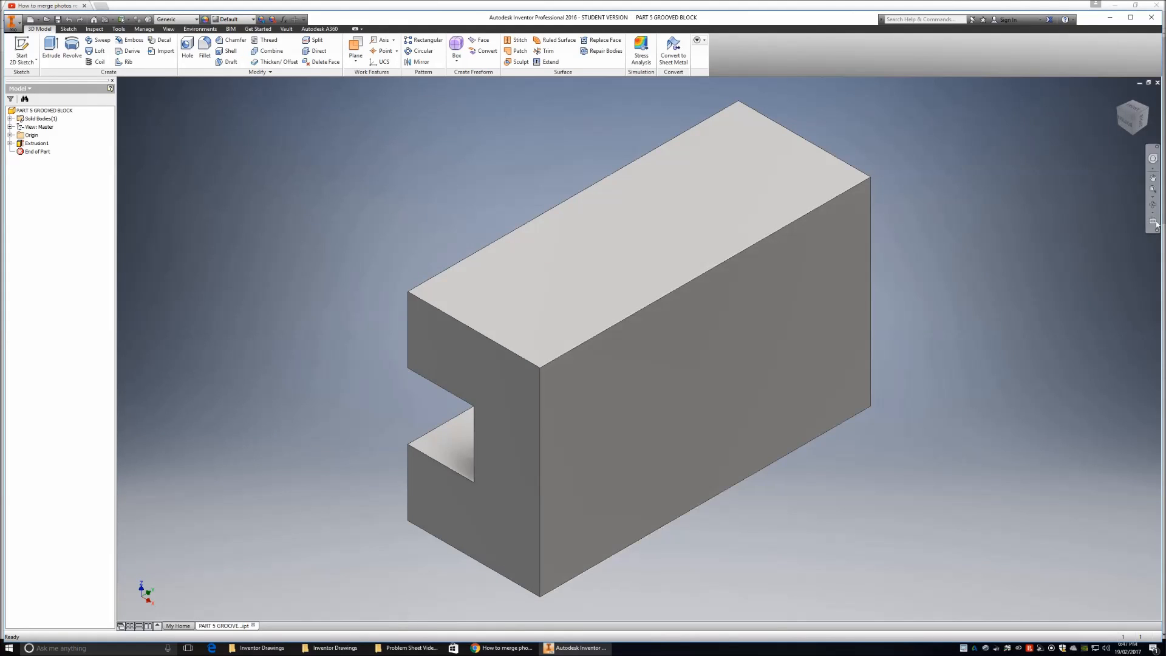
# - Examine the grooved block from its U-shaped end face and in isometric views with the groove facing up
pyautogui.click(1120, 110)
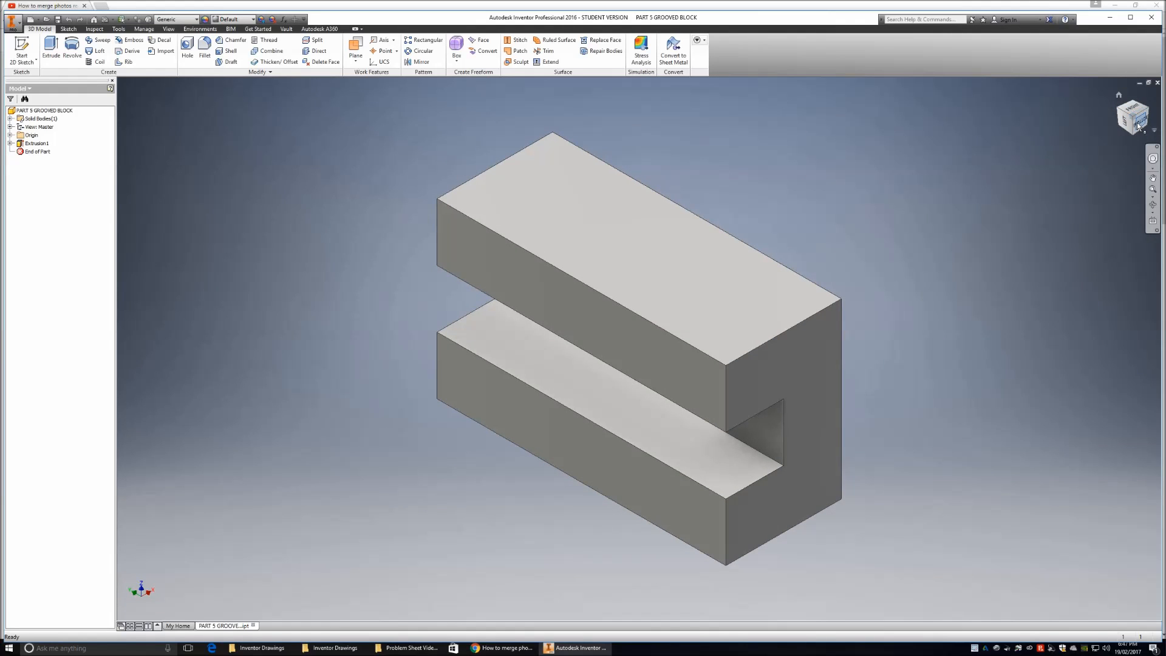
pyautogui.click(1139, 126)
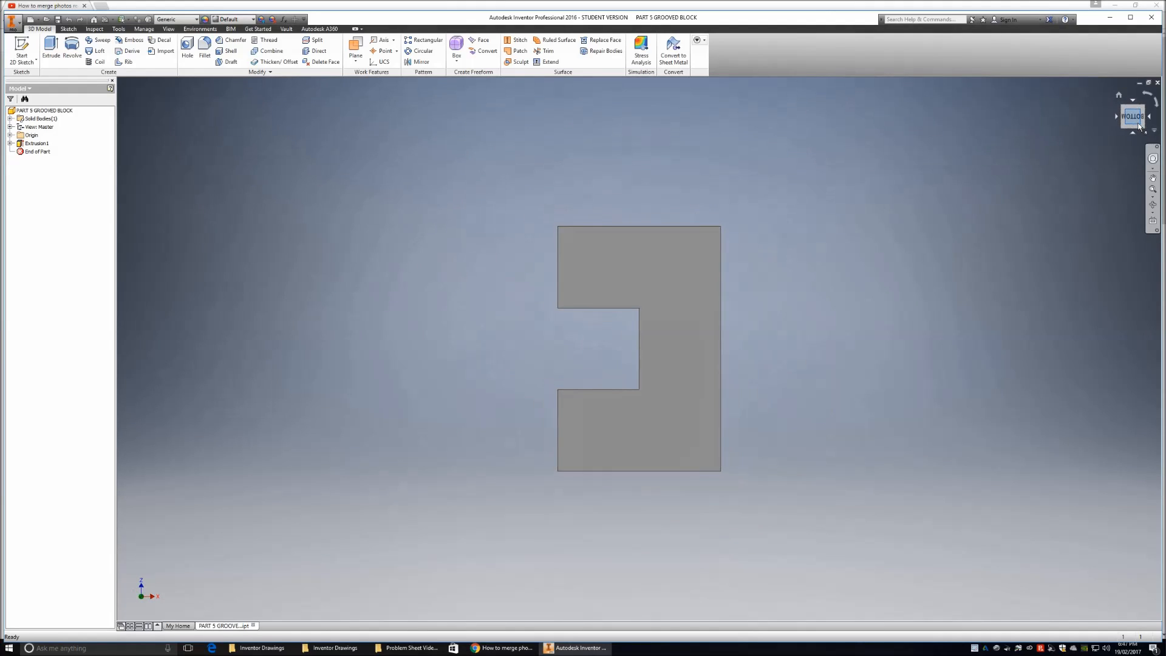
pyautogui.click(1156, 102)
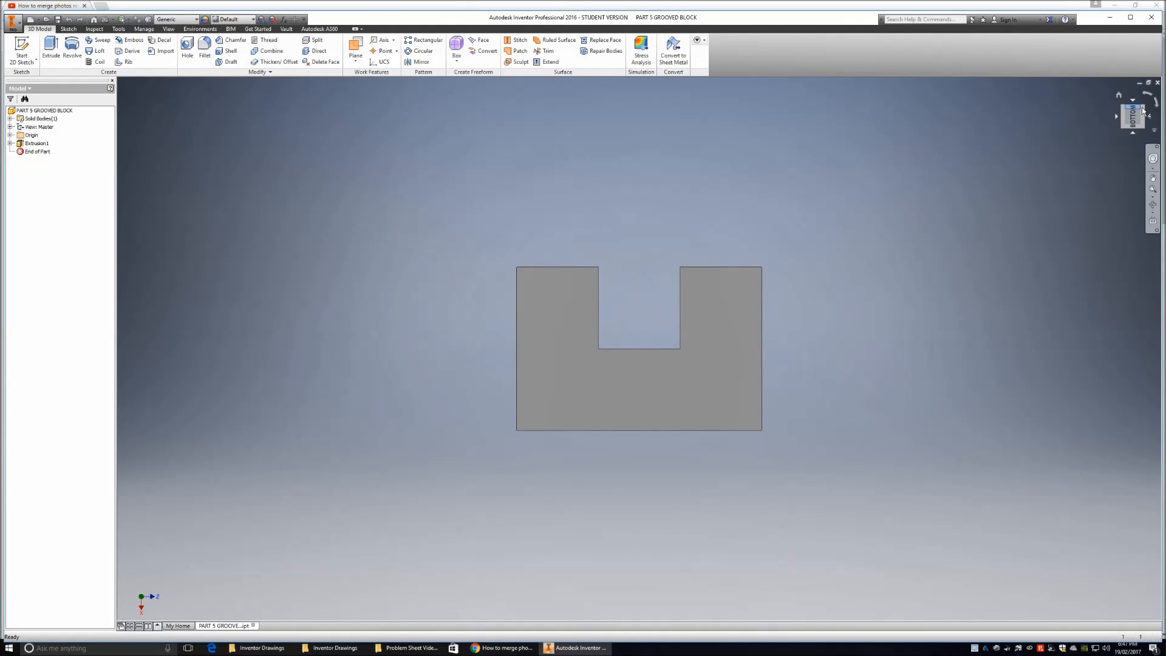
pyautogui.click(1142, 110)
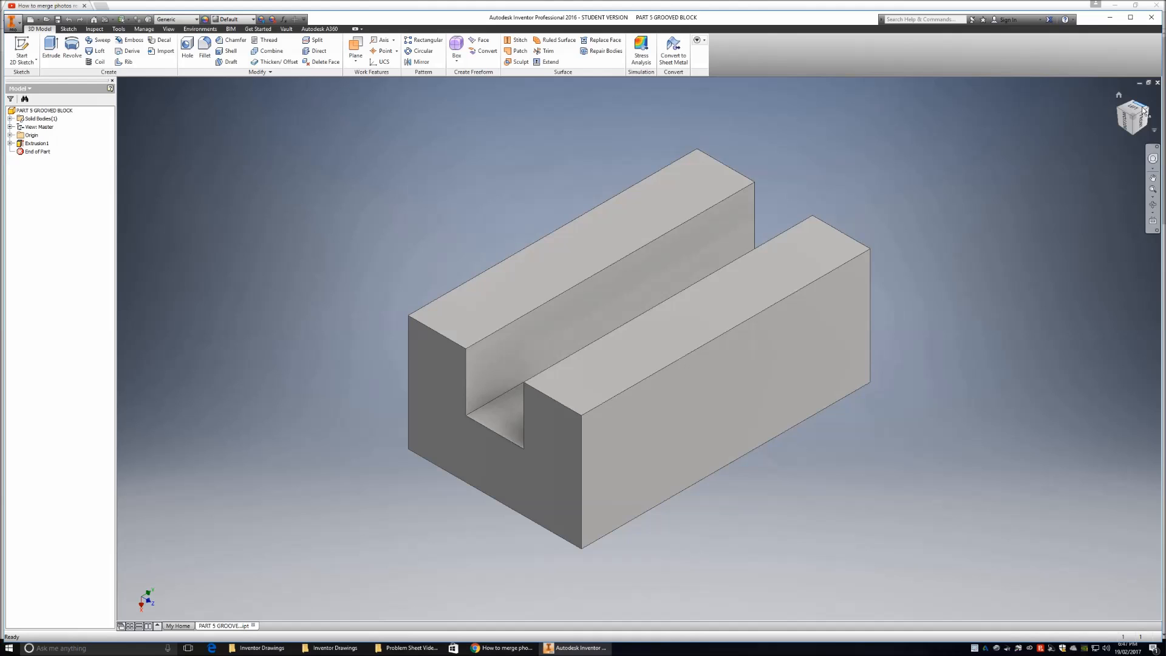
pyautogui.click(1148, 111)
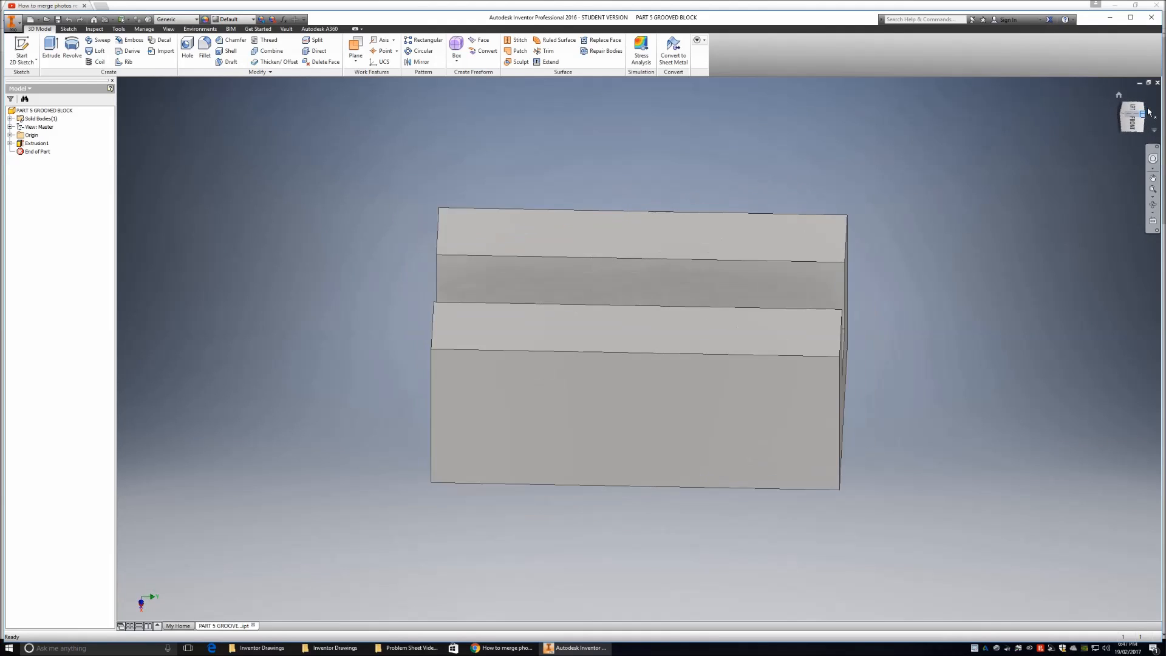